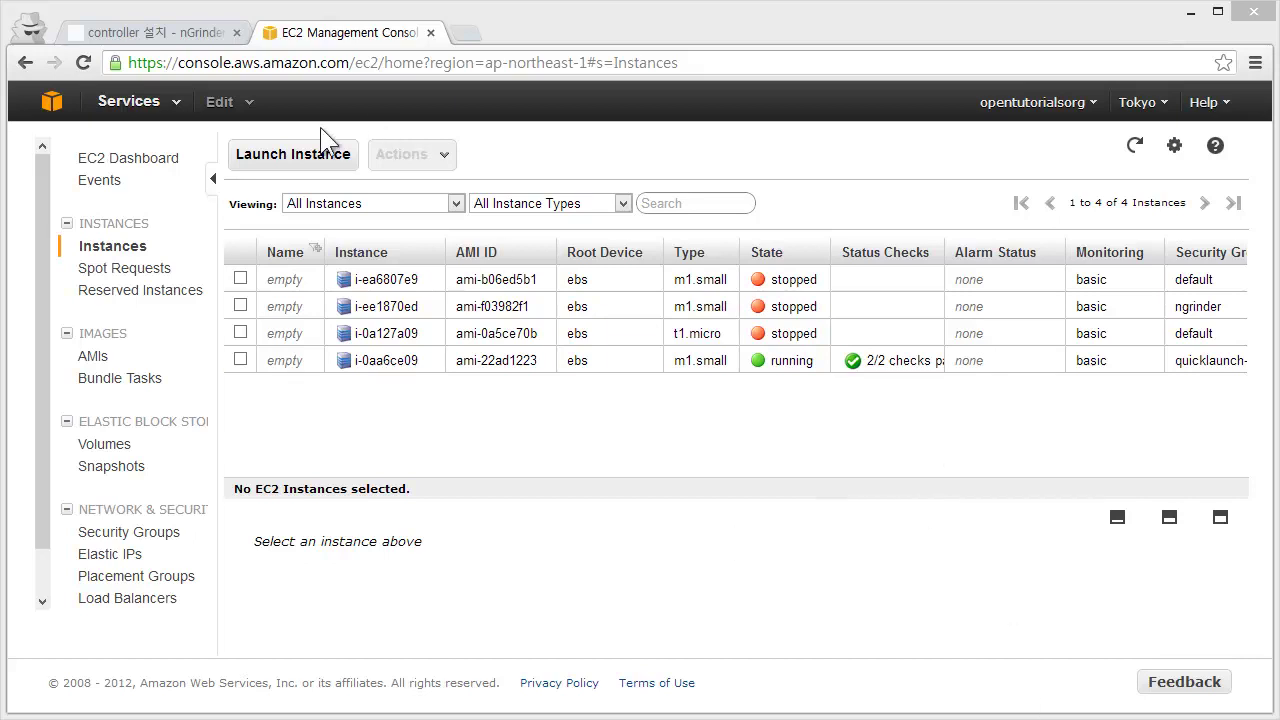
# Step: Start creating a new instance with the Quick Launch Wizard and name it ngrinder
pyautogui.click(309, 155)
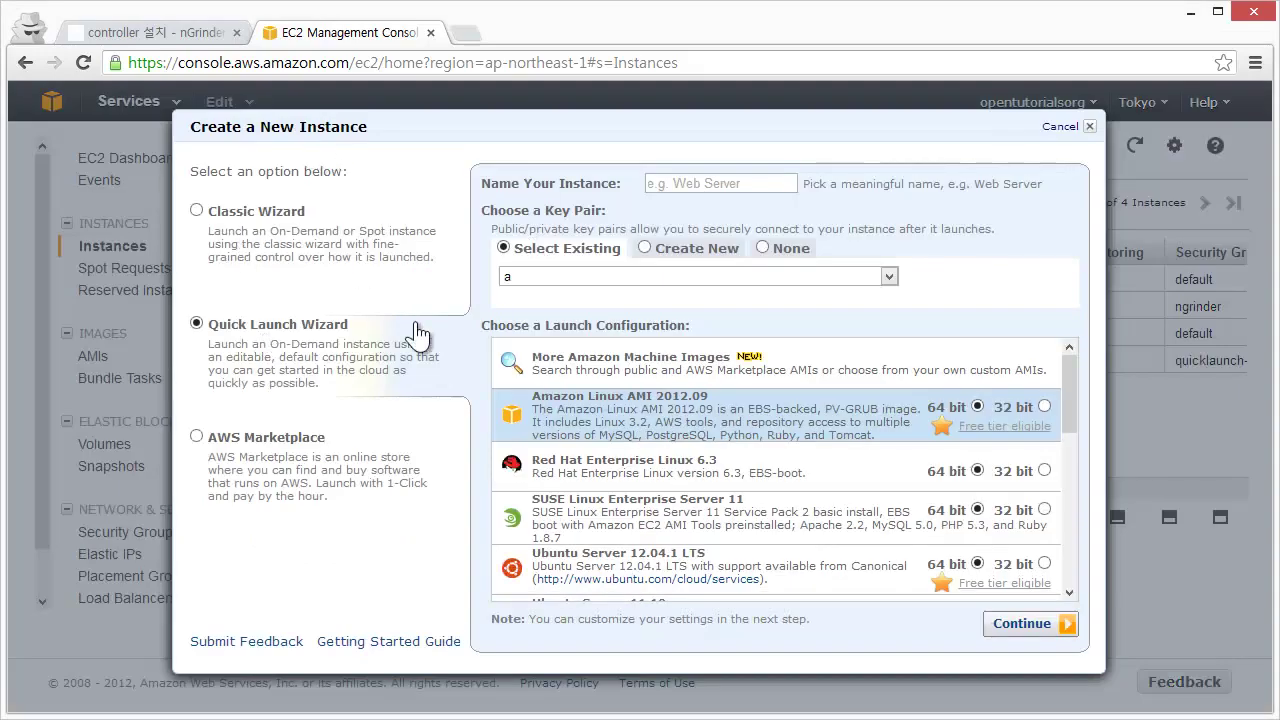
pyautogui.click(704, 187)
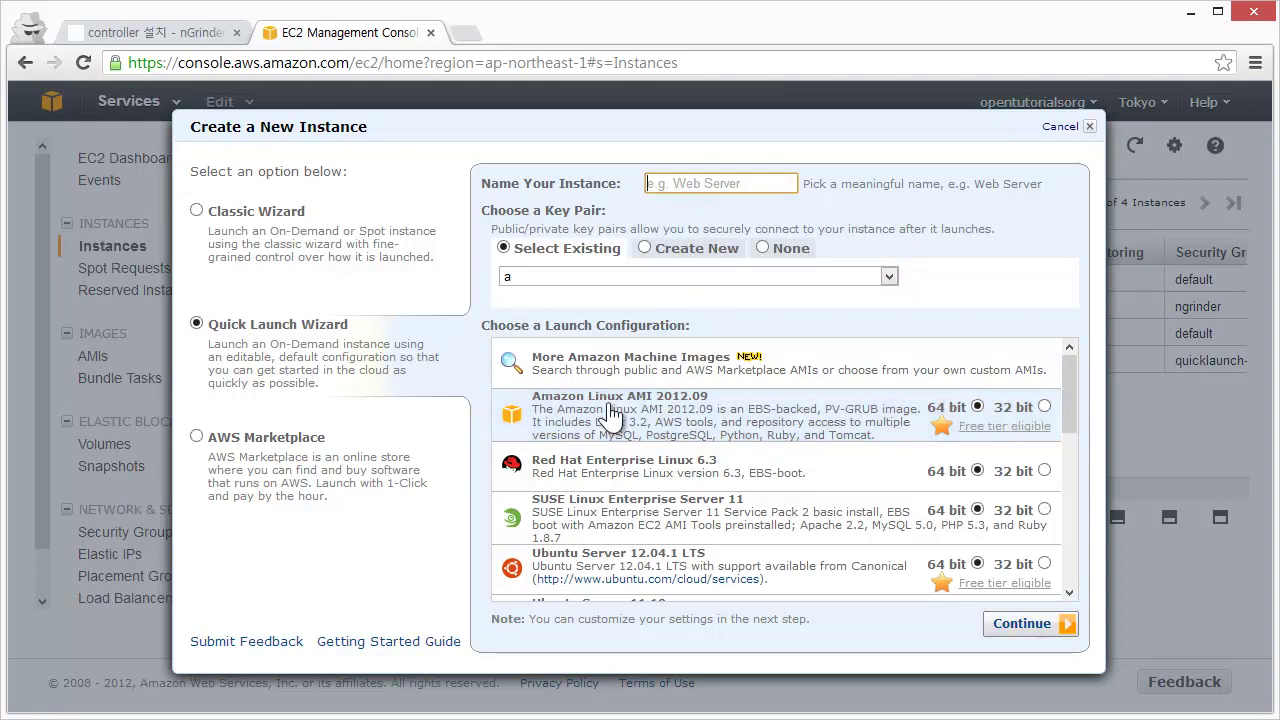
pyautogui.write('ngrinder_')
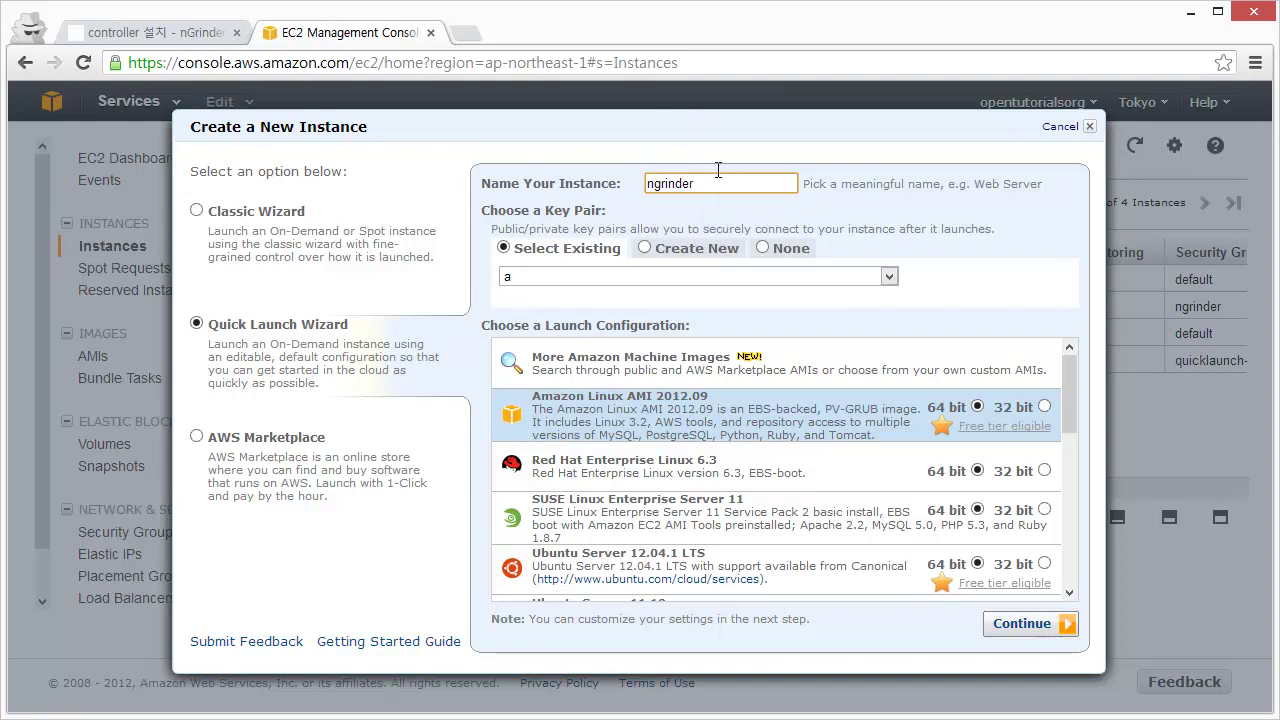
# Step: Choose the existing key pair opentutorials_aws_key for the new instance
pyautogui.click(695, 262)
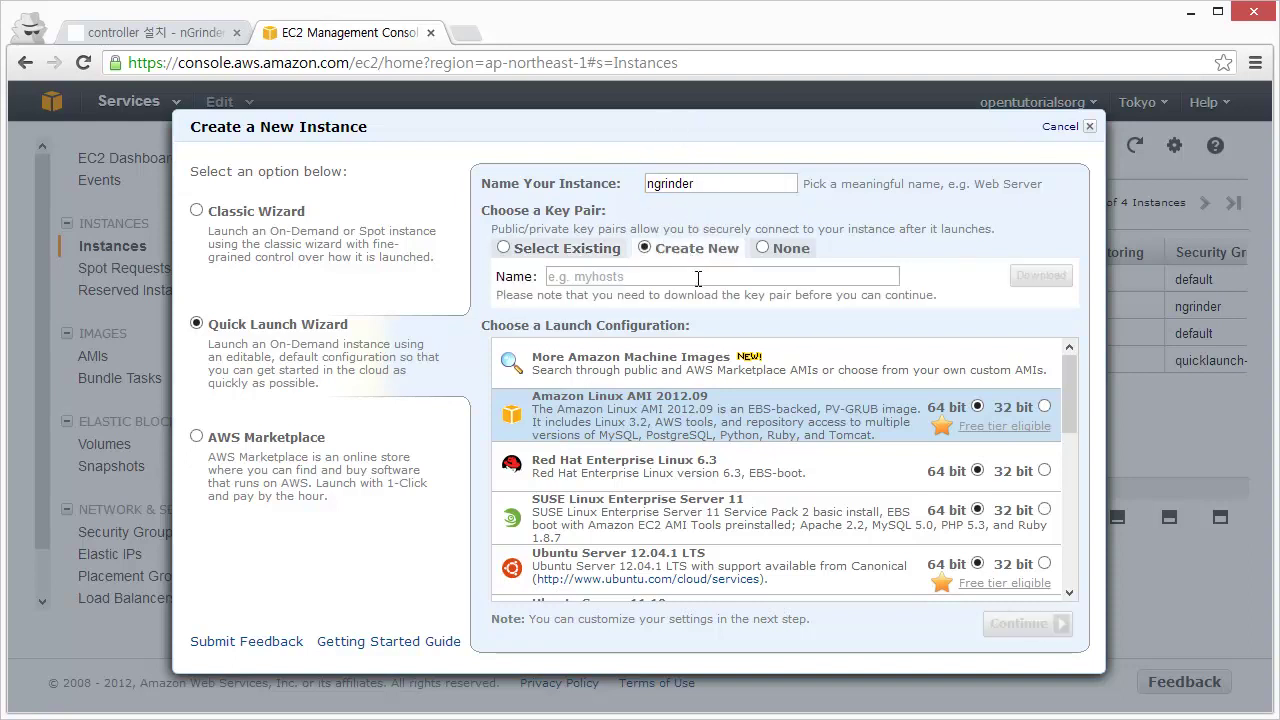
pyautogui.click(597, 249)
pyautogui.click(637, 276)
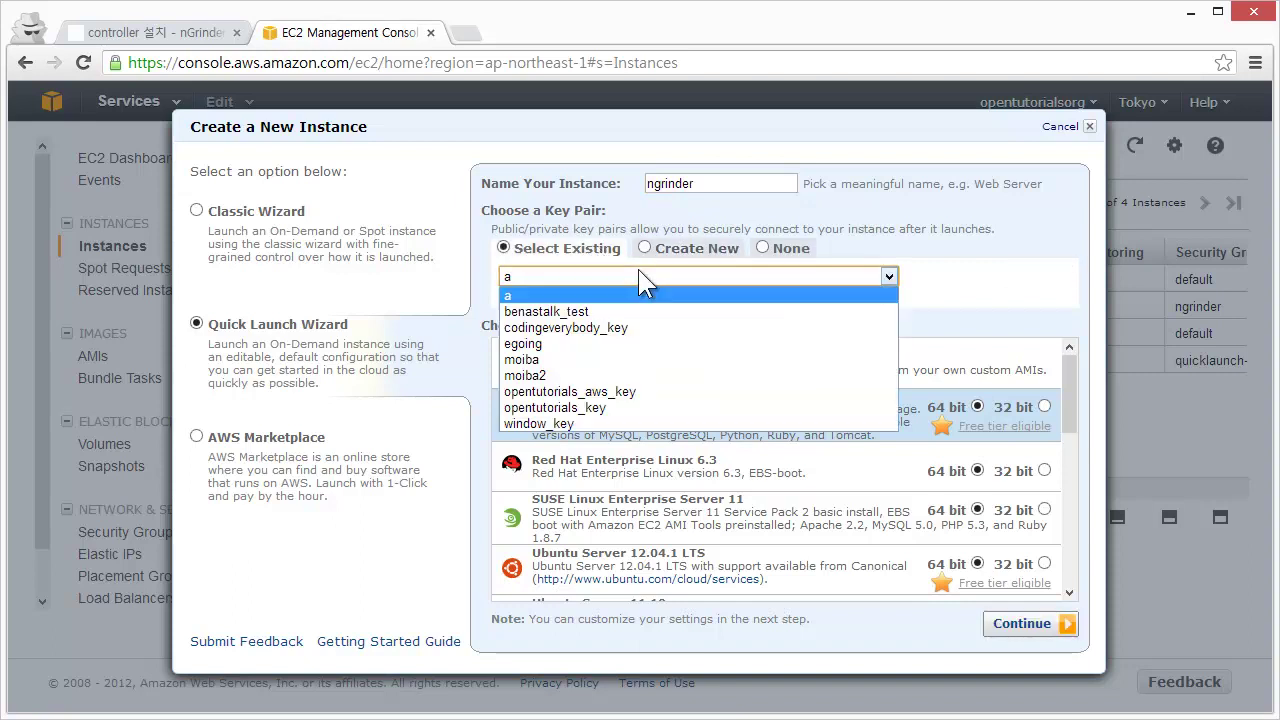
pyautogui.click(631, 396)
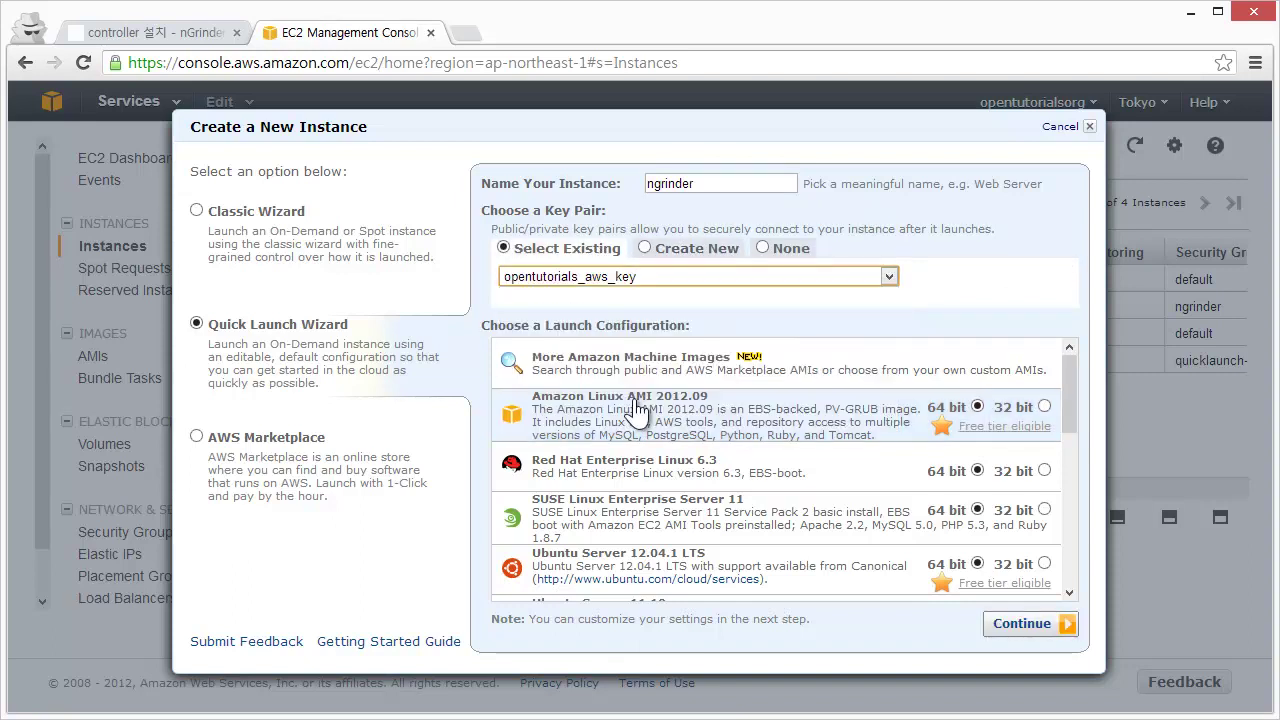
pyautogui.click(927, 291)
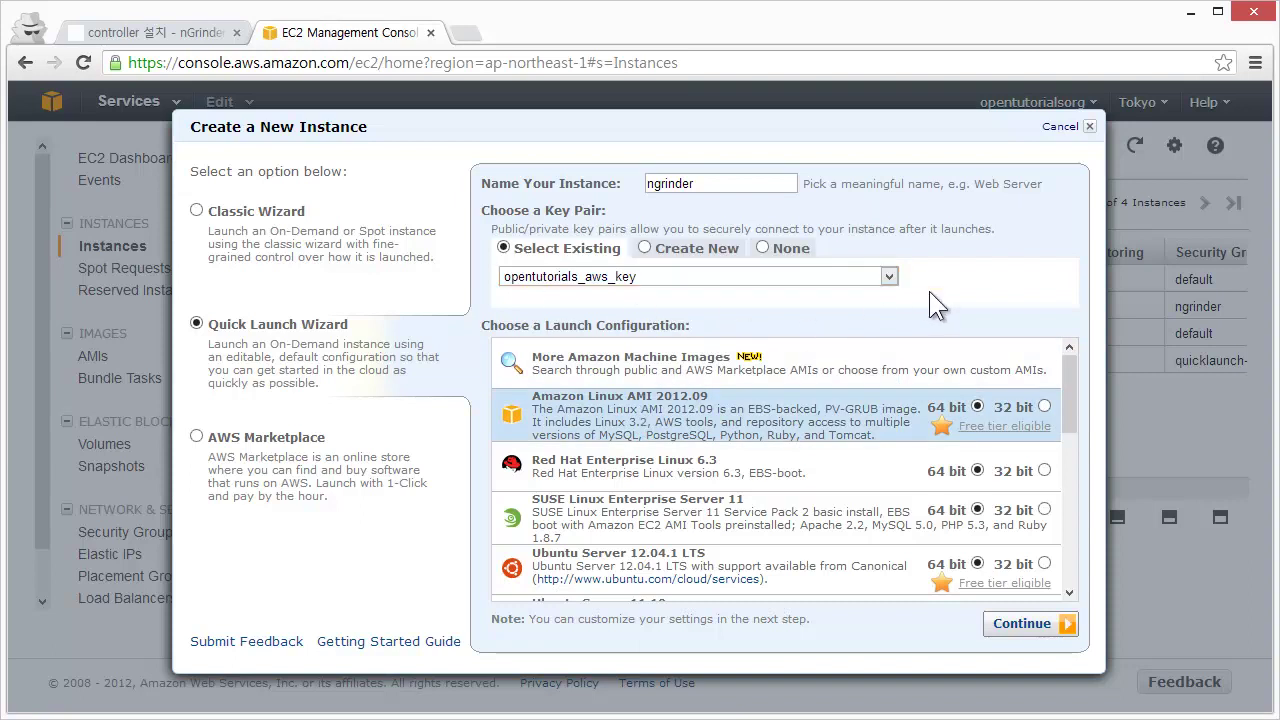
# Step: Choose the 64-bit Ubuntu Server 12.04.1 LTS launch configuration and continue to the settings review
pyautogui.click(652, 422)
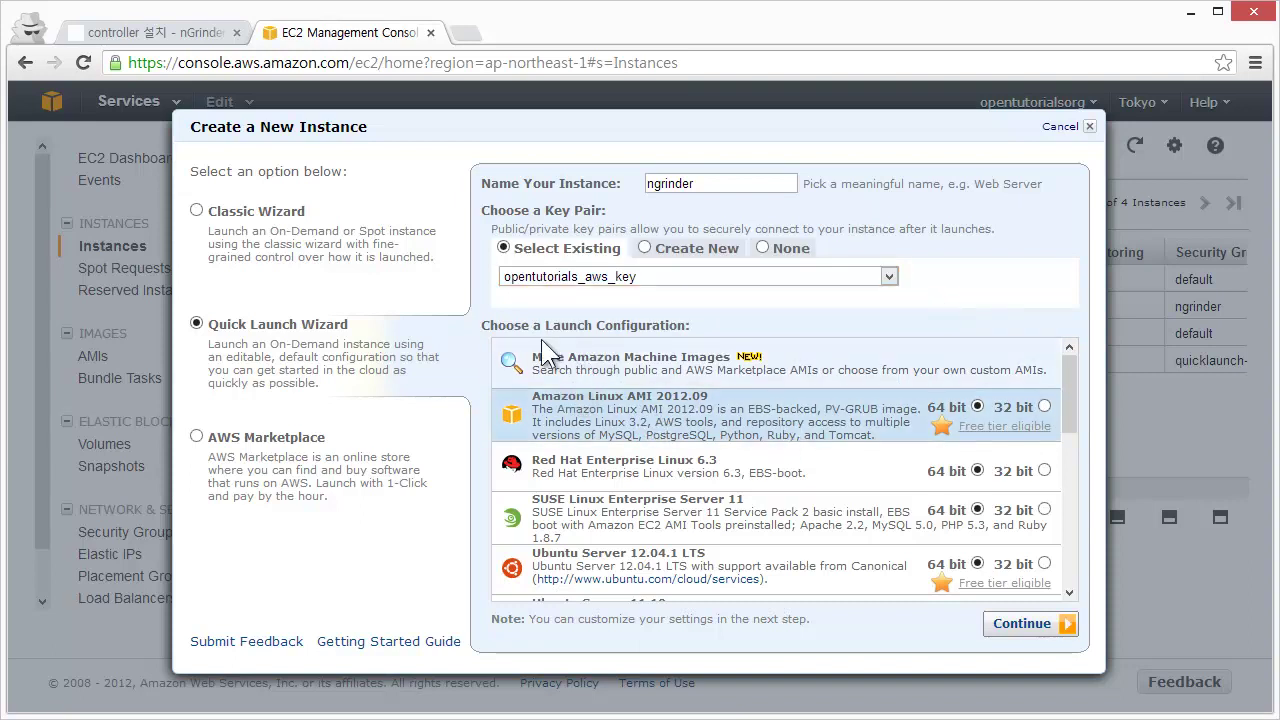
pyautogui.scroll(-10, 585, 362)
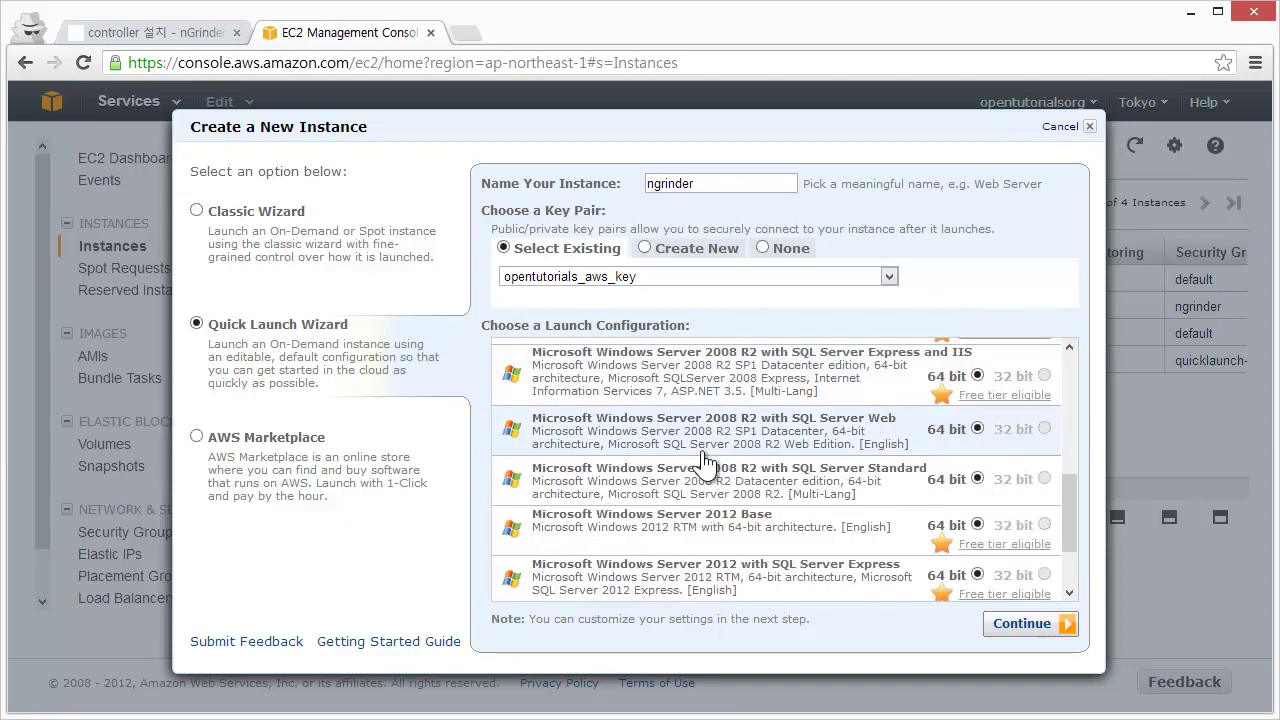
pyautogui.scroll(10, 705, 460)
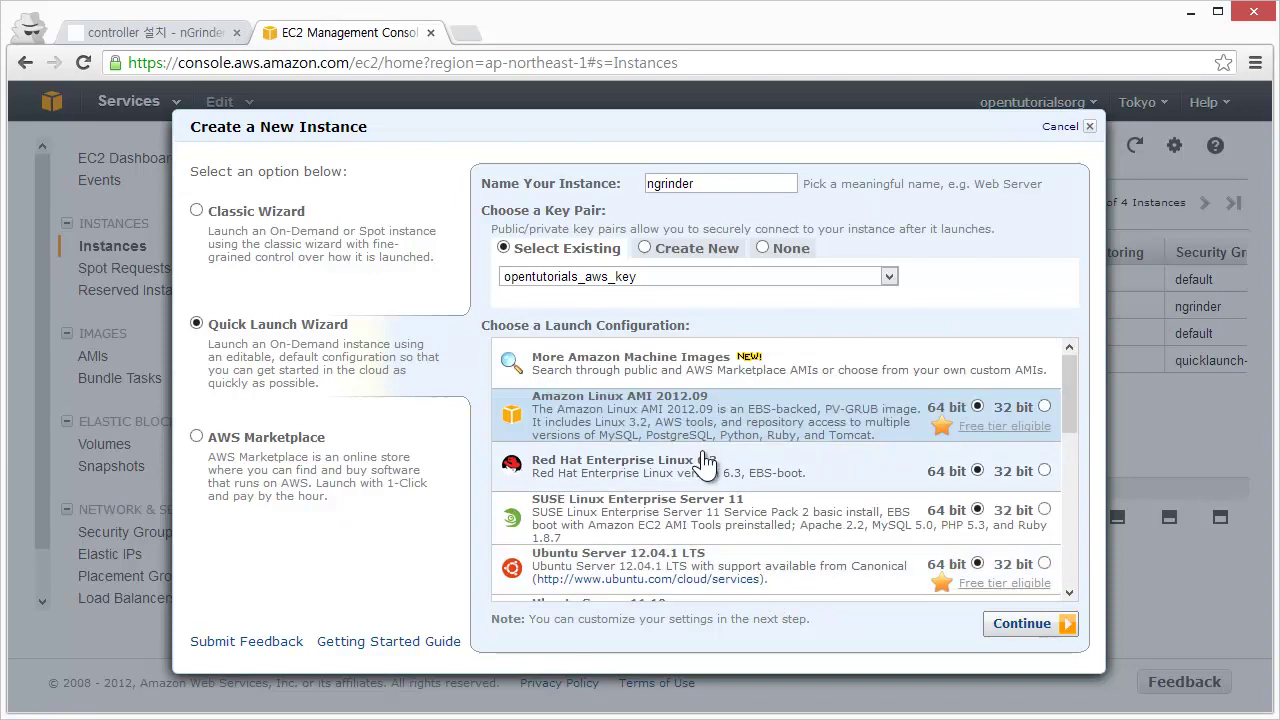
pyautogui.scroll(-2, 705, 460)
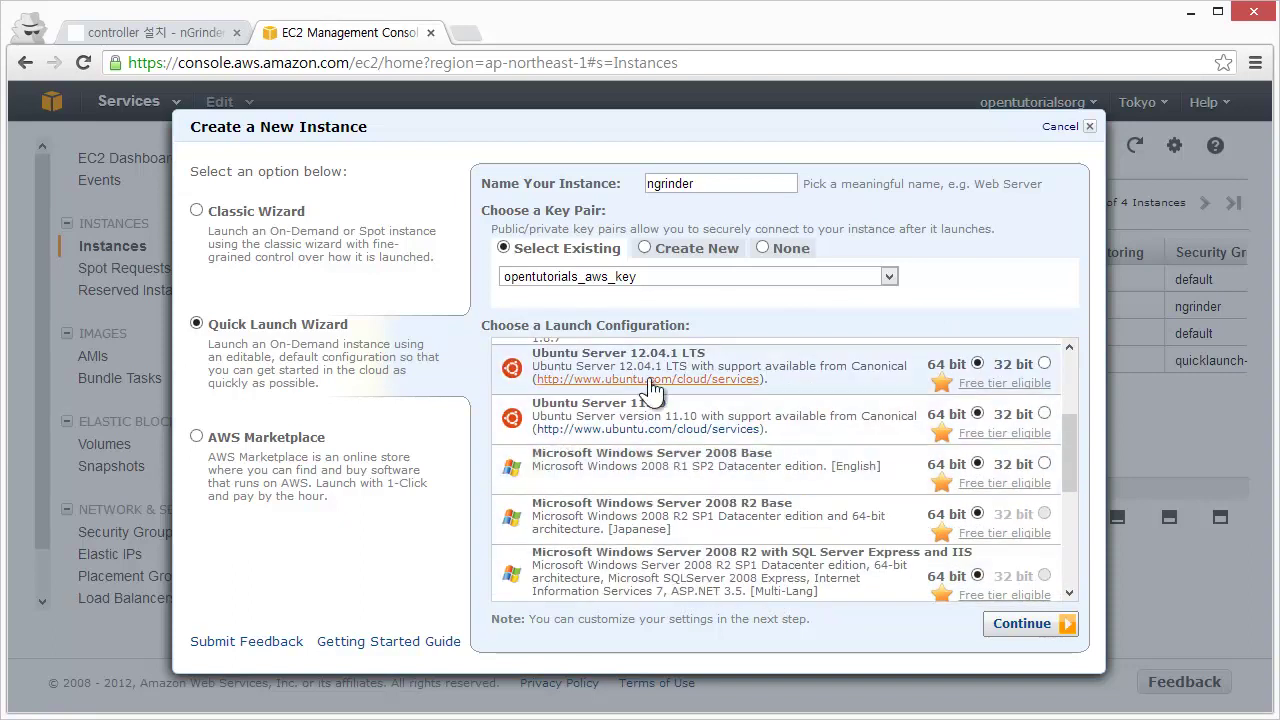
pyautogui.click(807, 385)
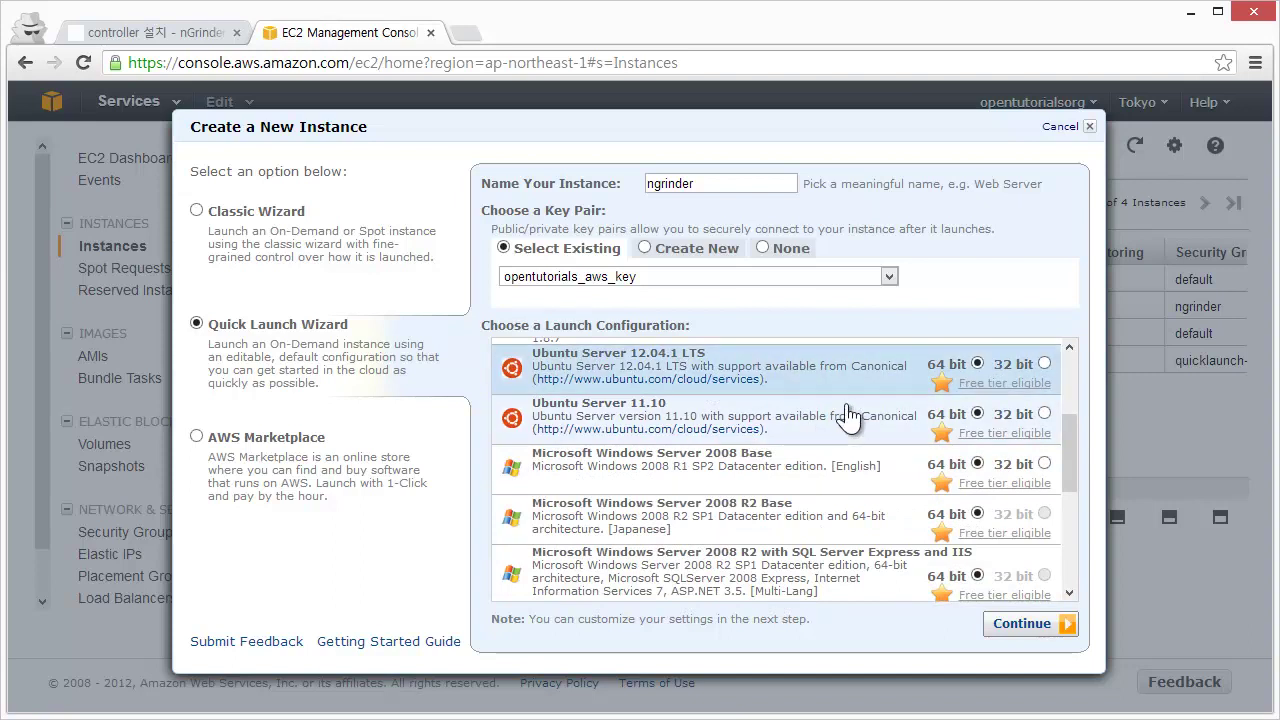
pyautogui.scroll(1, 708, 428)
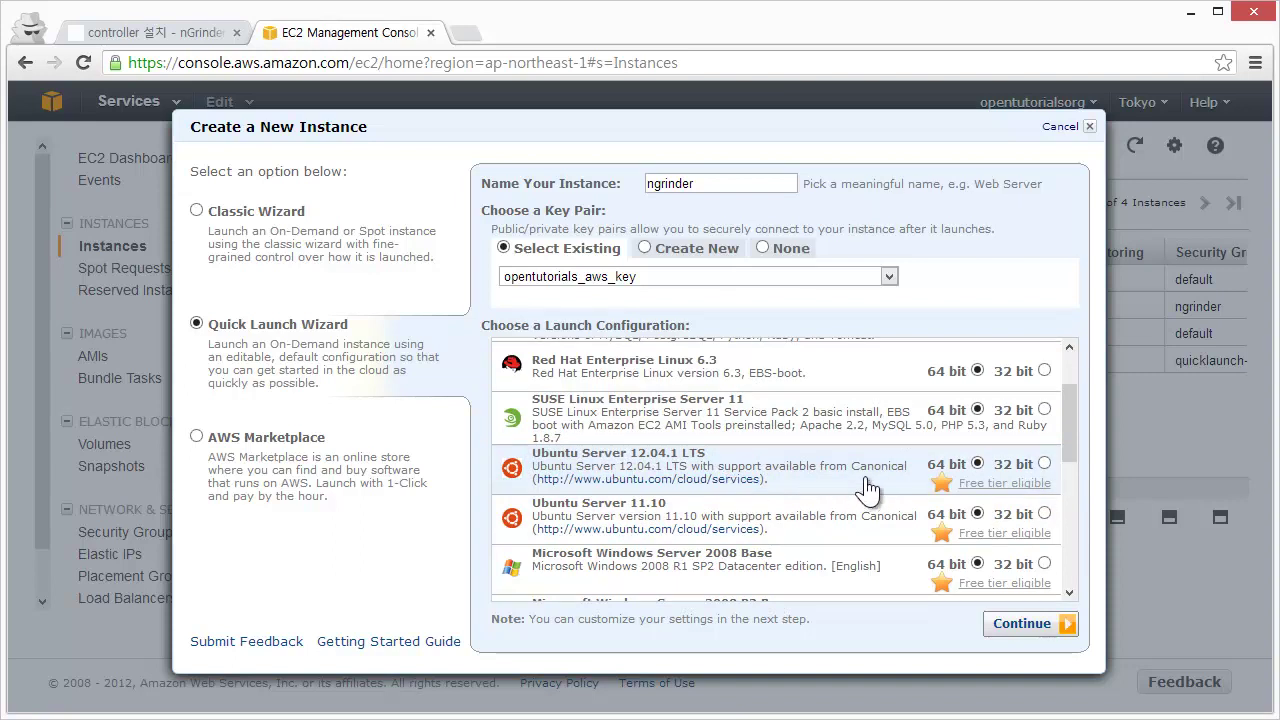
pyautogui.click(1056, 632)
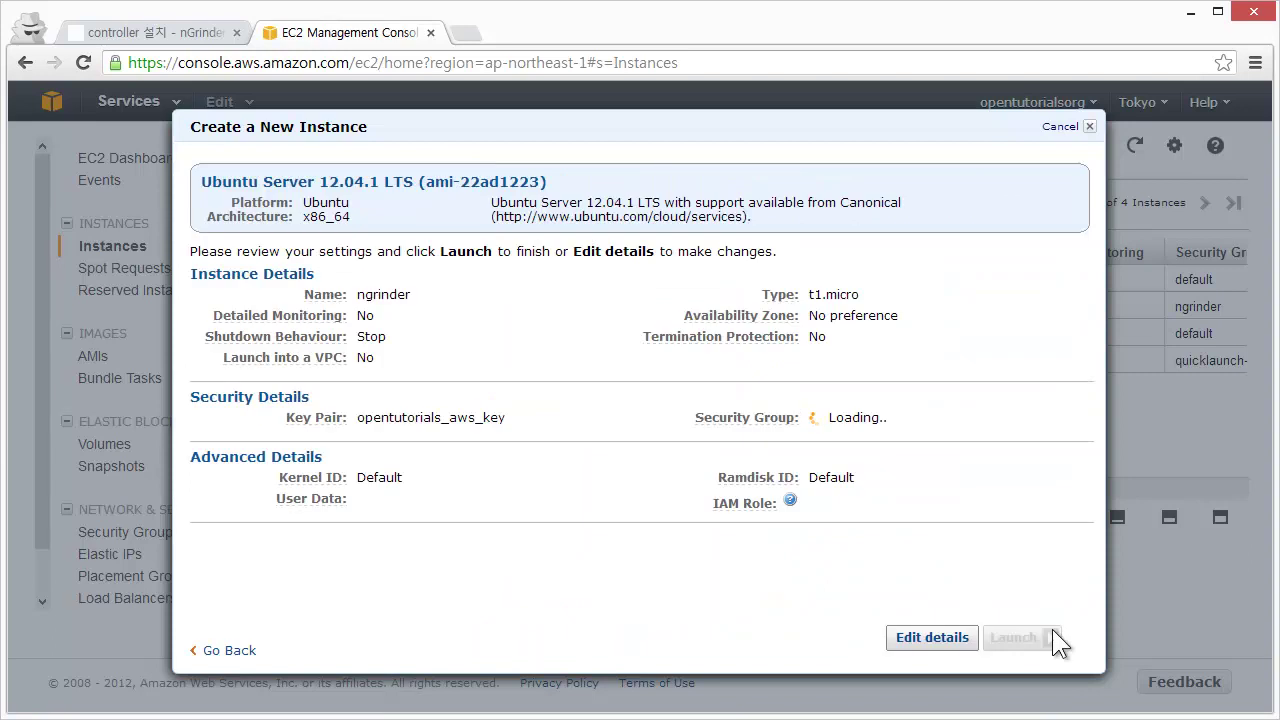
# Step: Edit the instance details and set the instance type to m1.small
pyautogui.click(926, 637)
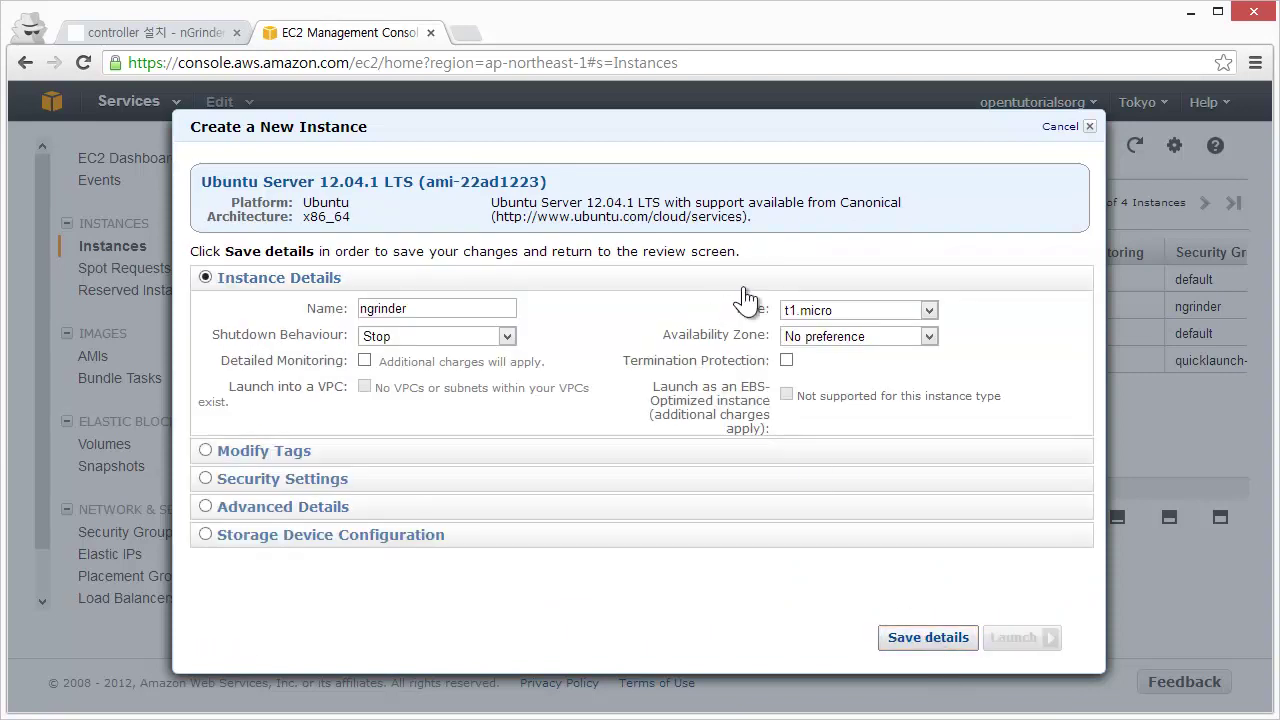
pyautogui.click(809, 310)
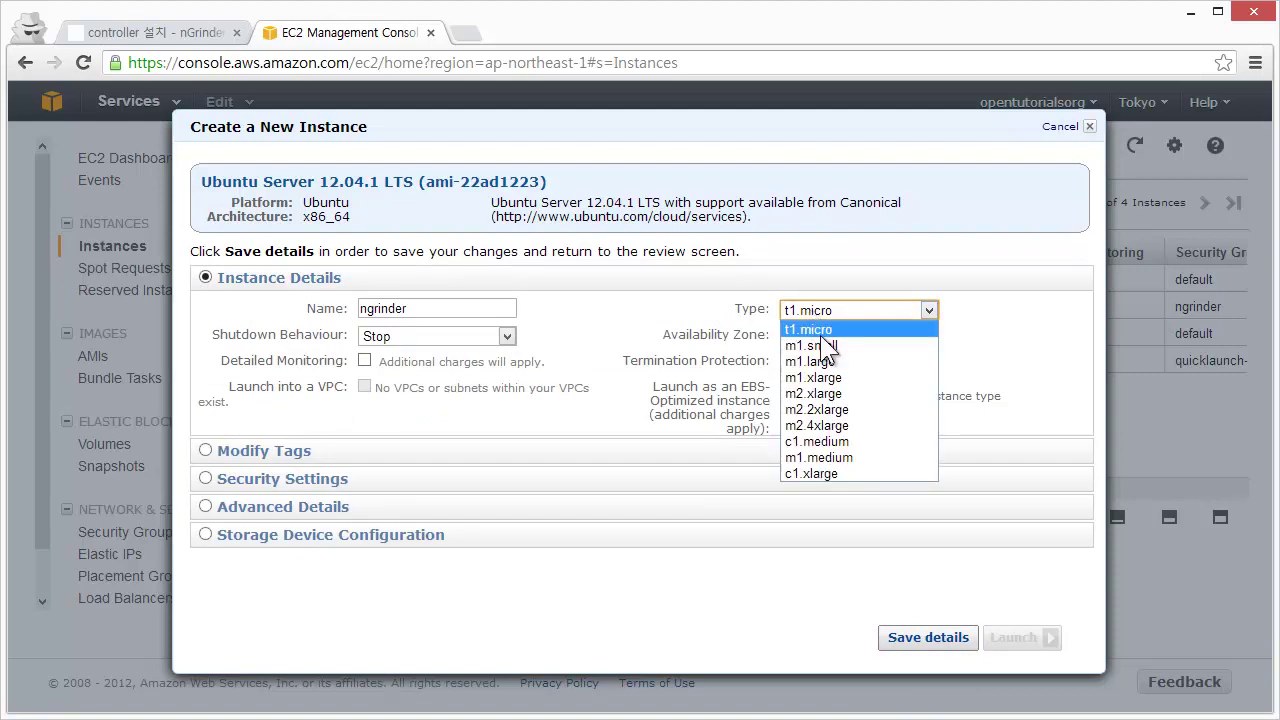
pyautogui.click(825, 345)
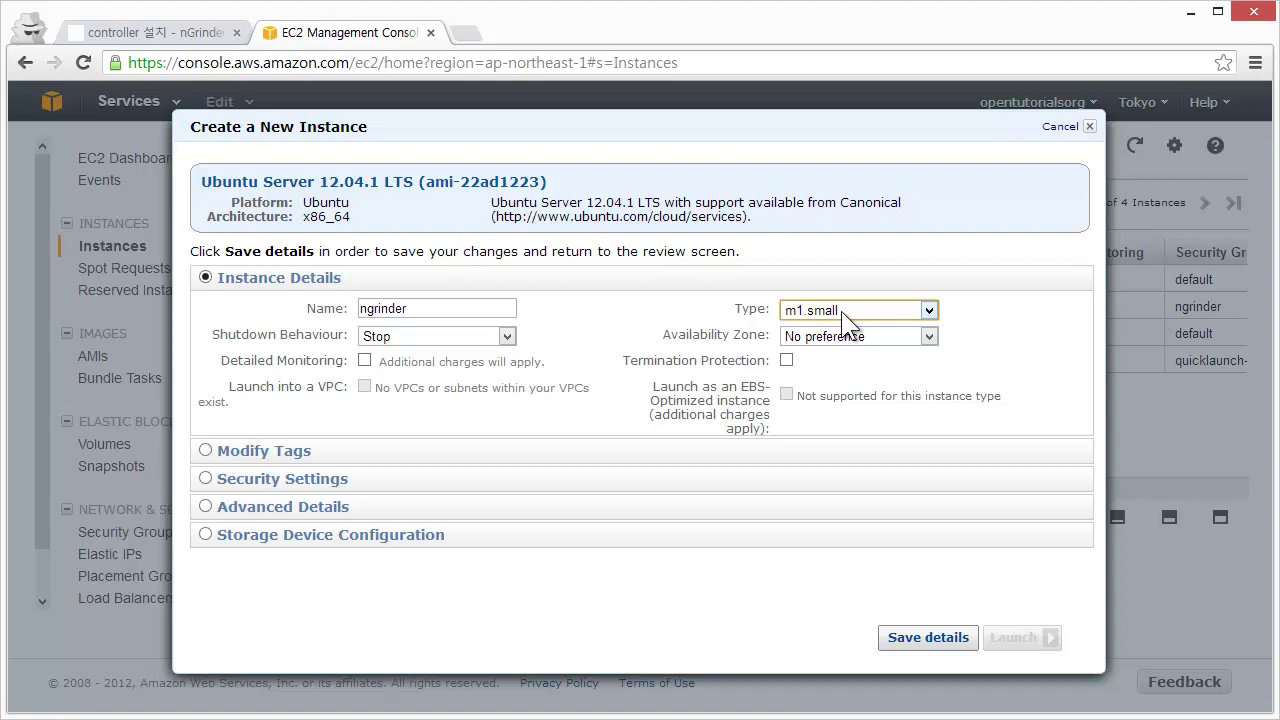
pyautogui.click(842, 312)
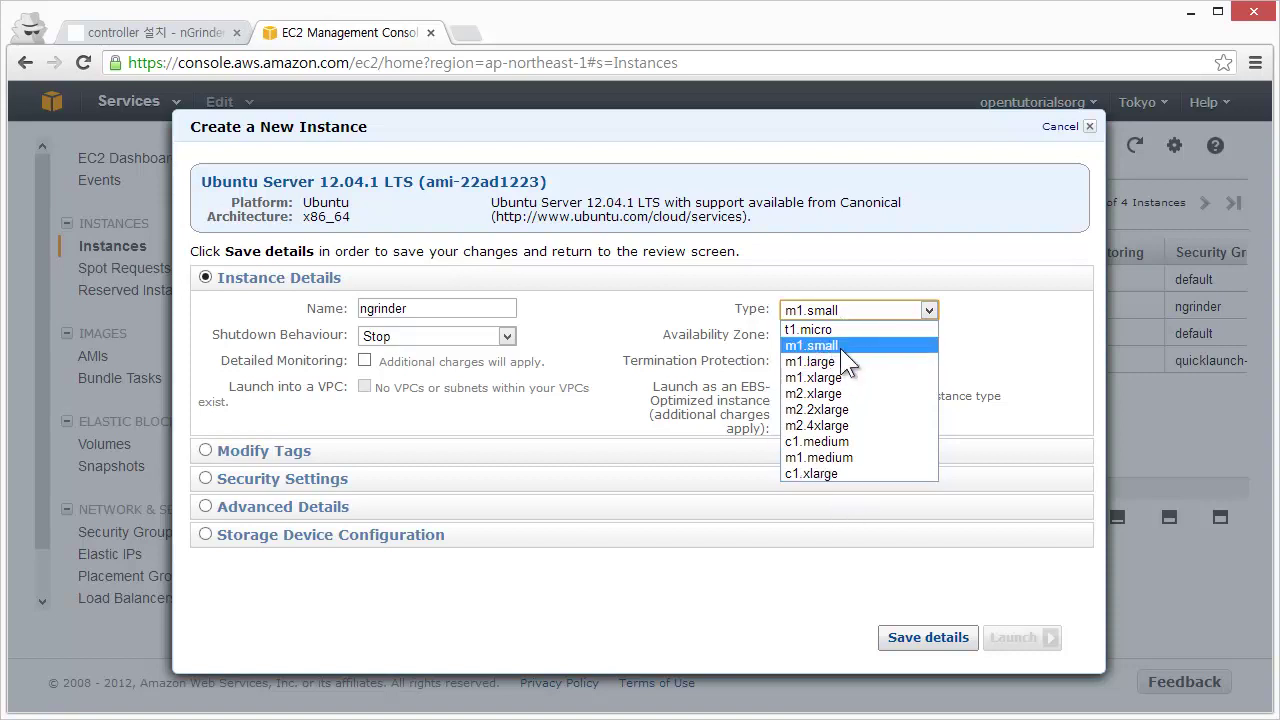
pyautogui.click(971, 310)
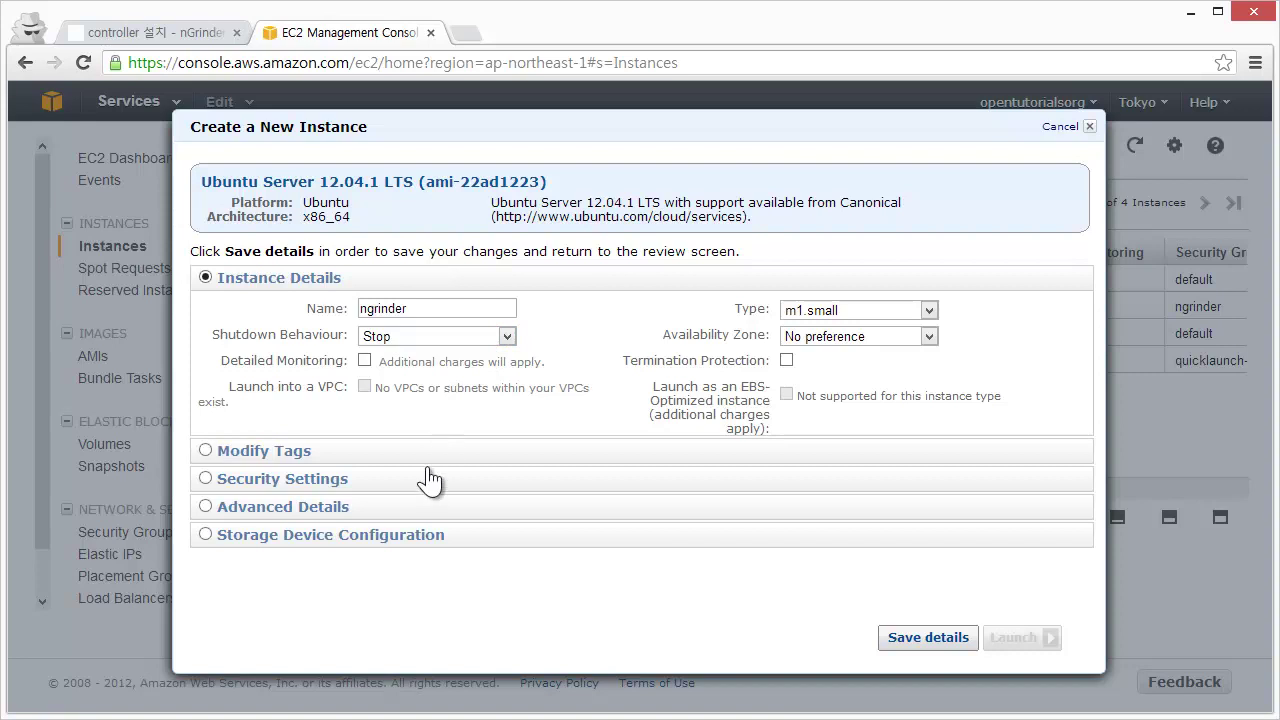
# Step: In the security settings, define a new security group named ngrindercodingeverbody with the description ngrinder
pyautogui.click(324, 486)
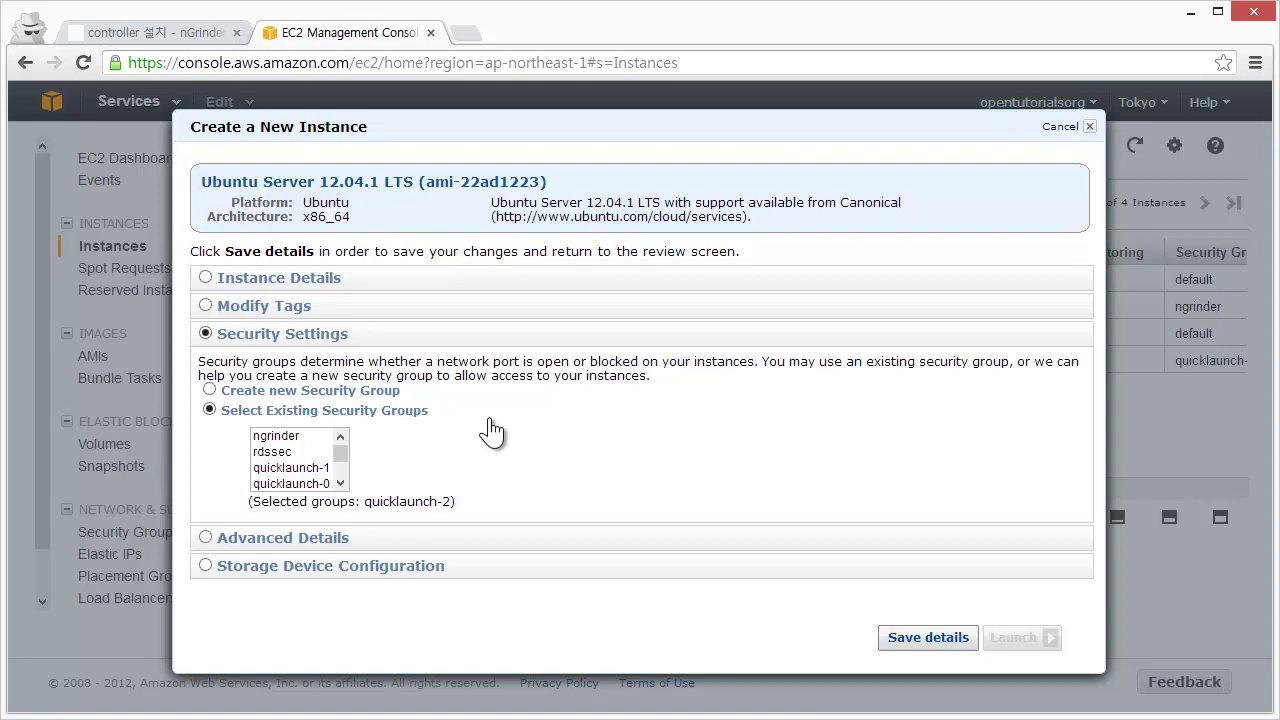
pyautogui.click(238, 396)
pyautogui.click(364, 412)
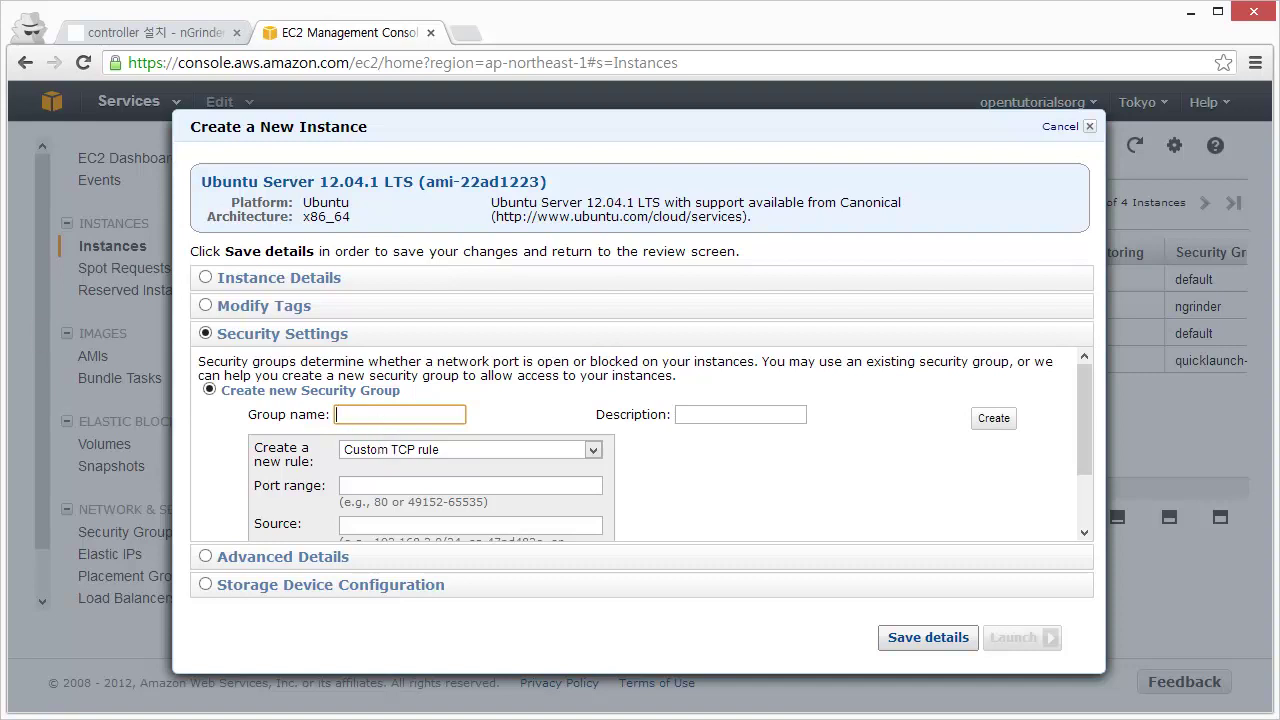
pyautogui.write('ngru')
pyautogui.press('BackSpace')
pyautogui.write('indercodingver')
pyautogui.press('BackSpace')
pyautogui.press('BackSpace')
pyautogui.press('BackSpace')
pyautogui.write('everbody')
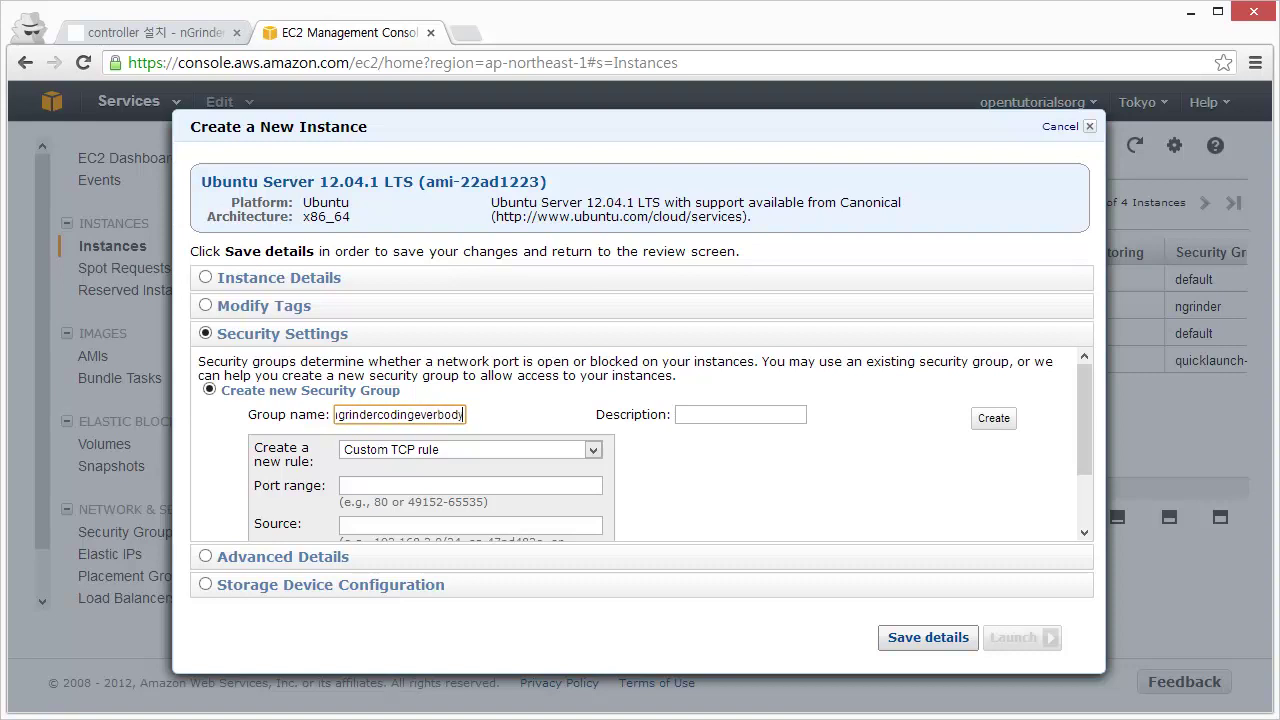
pyautogui.click(703, 419)
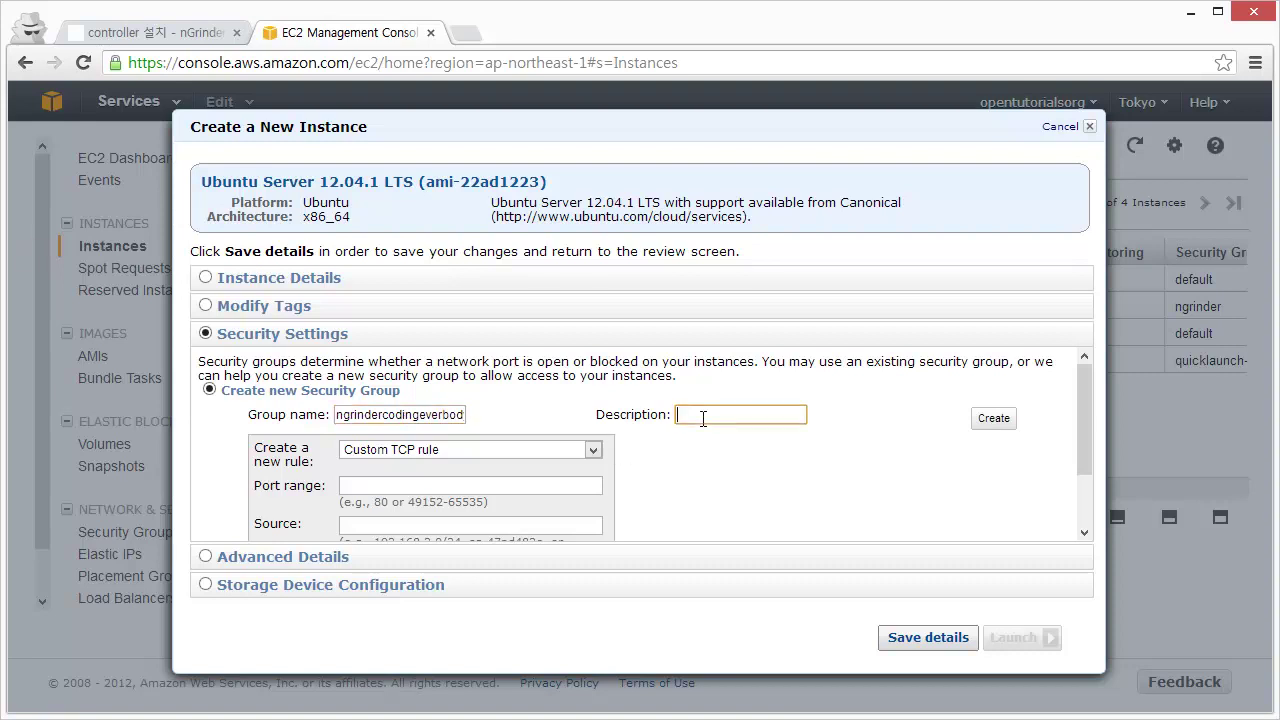
pyautogui.write('ngrinder')
# Step: Add an All TCP rule with source 0.0.0.0/0 to the new security group
pyautogui.click(400, 452)
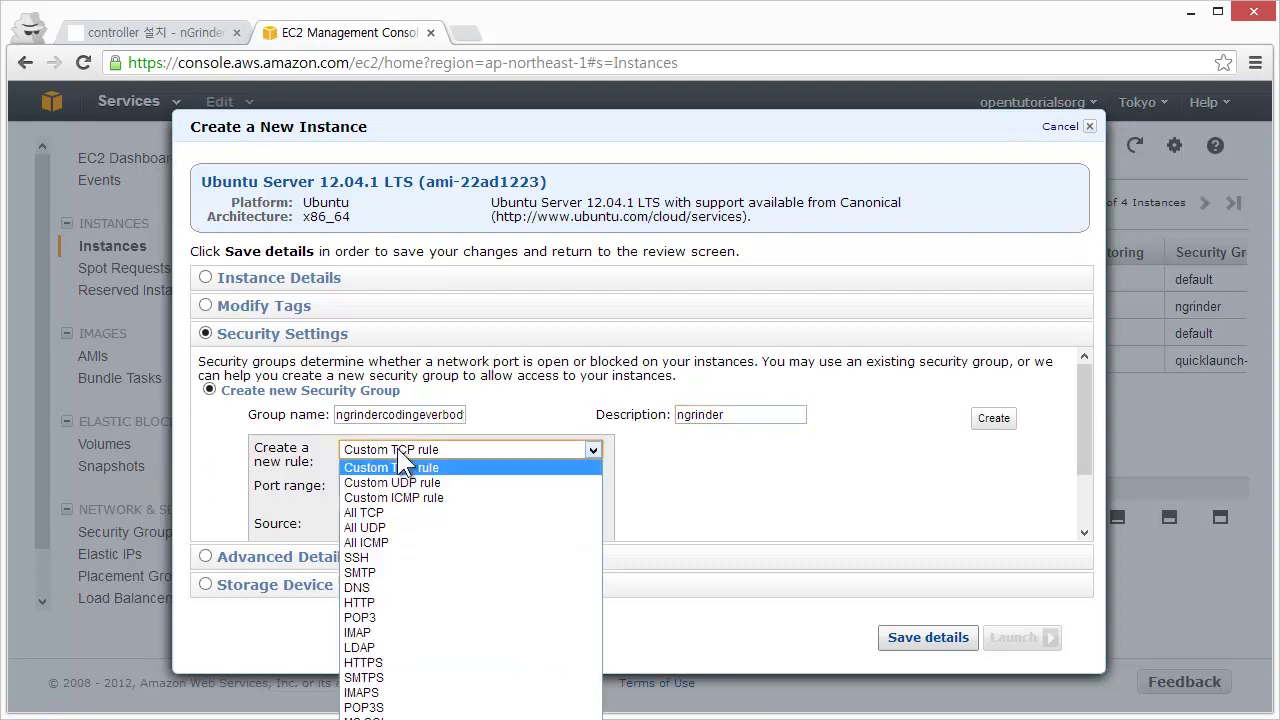
pyautogui.click(395, 512)
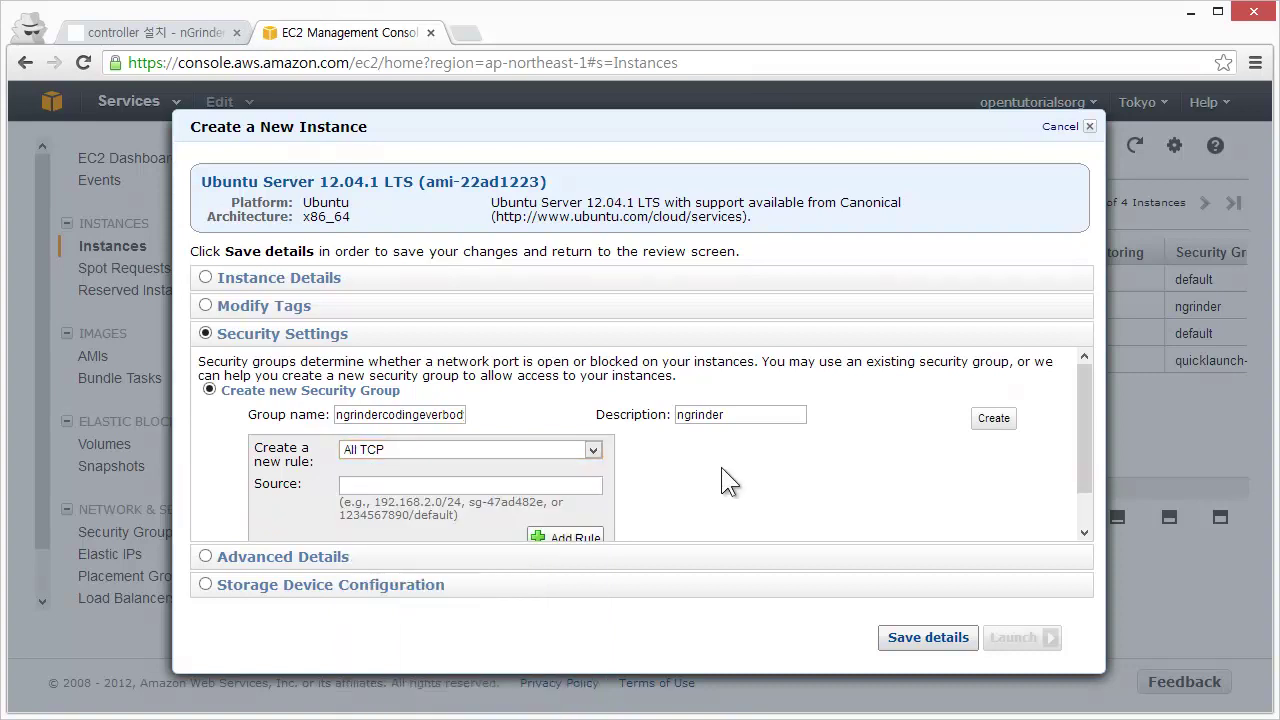
pyautogui.scroll(-1, 721, 467)
pyautogui.click(585, 495)
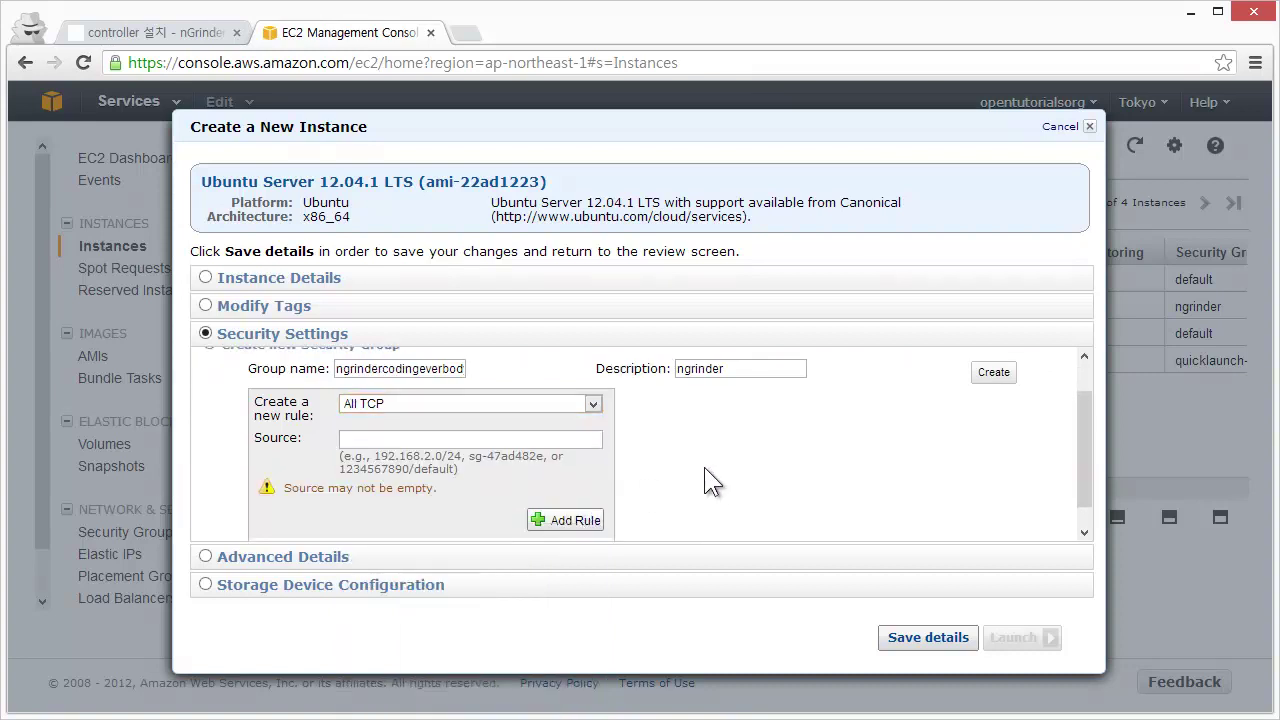
pyautogui.scroll(1, 704, 467)
pyautogui.click(594, 484)
pyautogui.click(575, 486)
pyautogui.write('0.0.0.0')
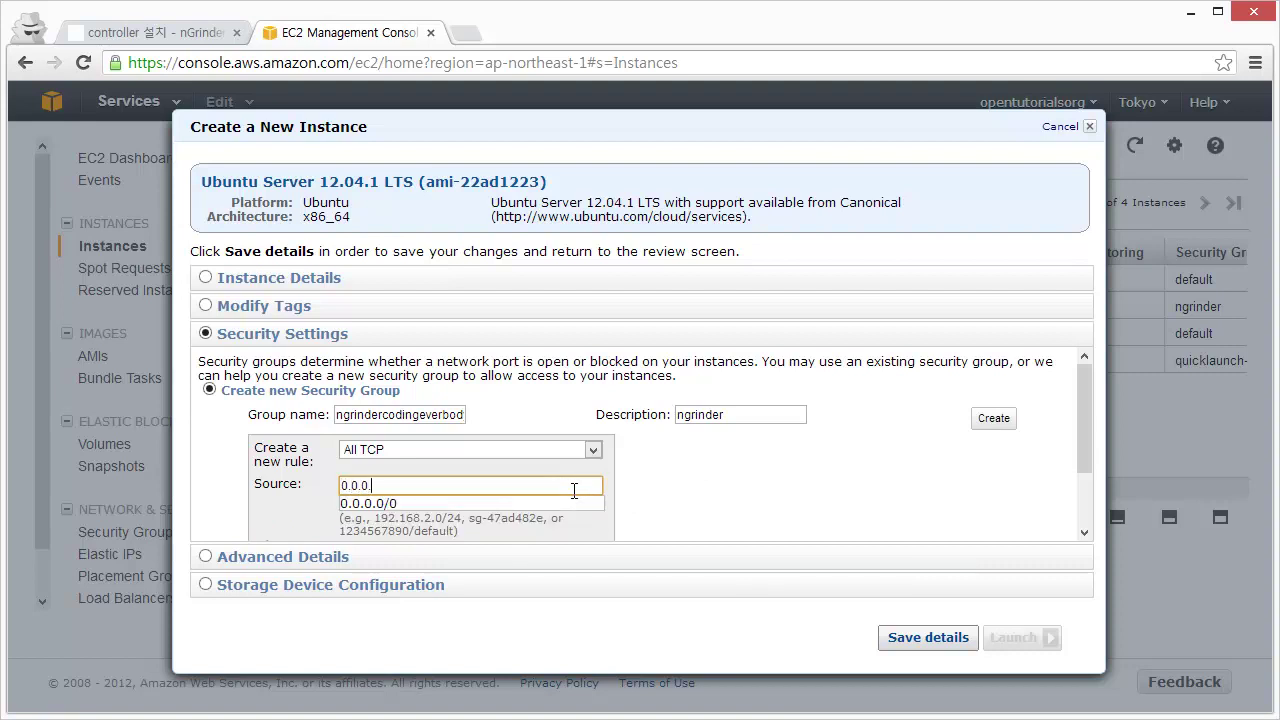
pyautogui.write('.')
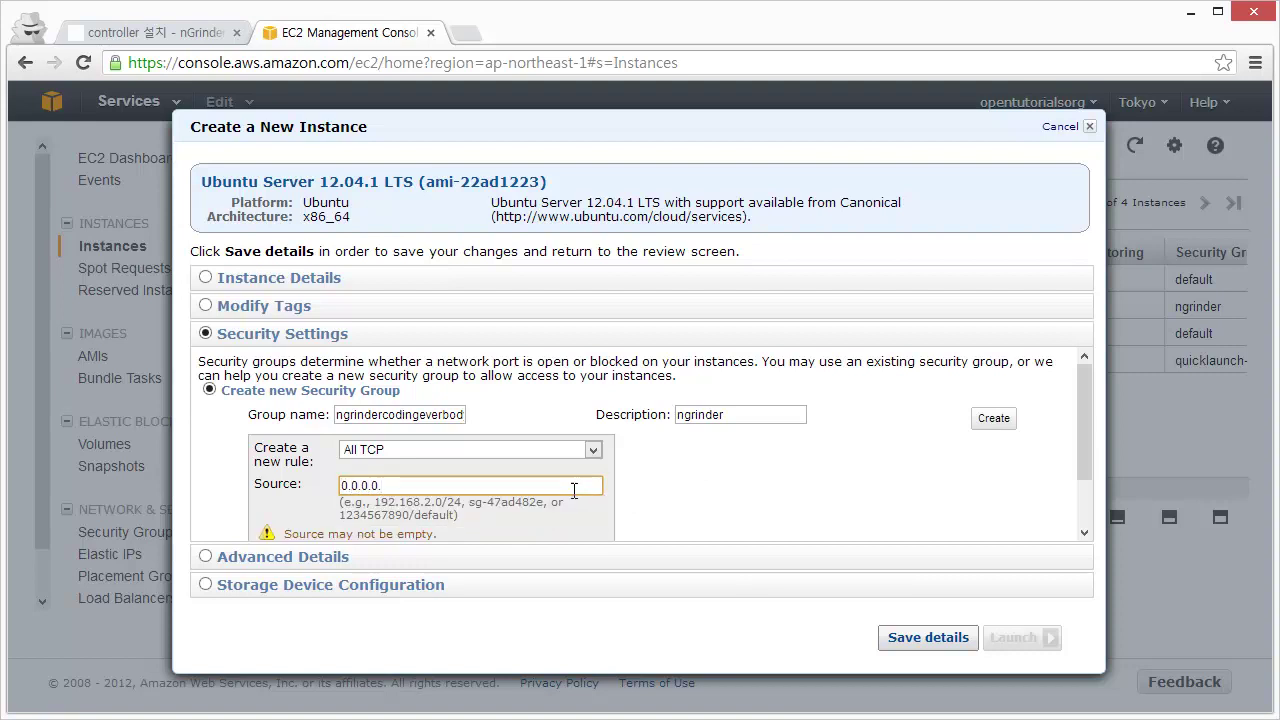
pyautogui.press('BackSpace')
pyautogui.write('/0')
pyautogui.scroll(-1, 918, 453)
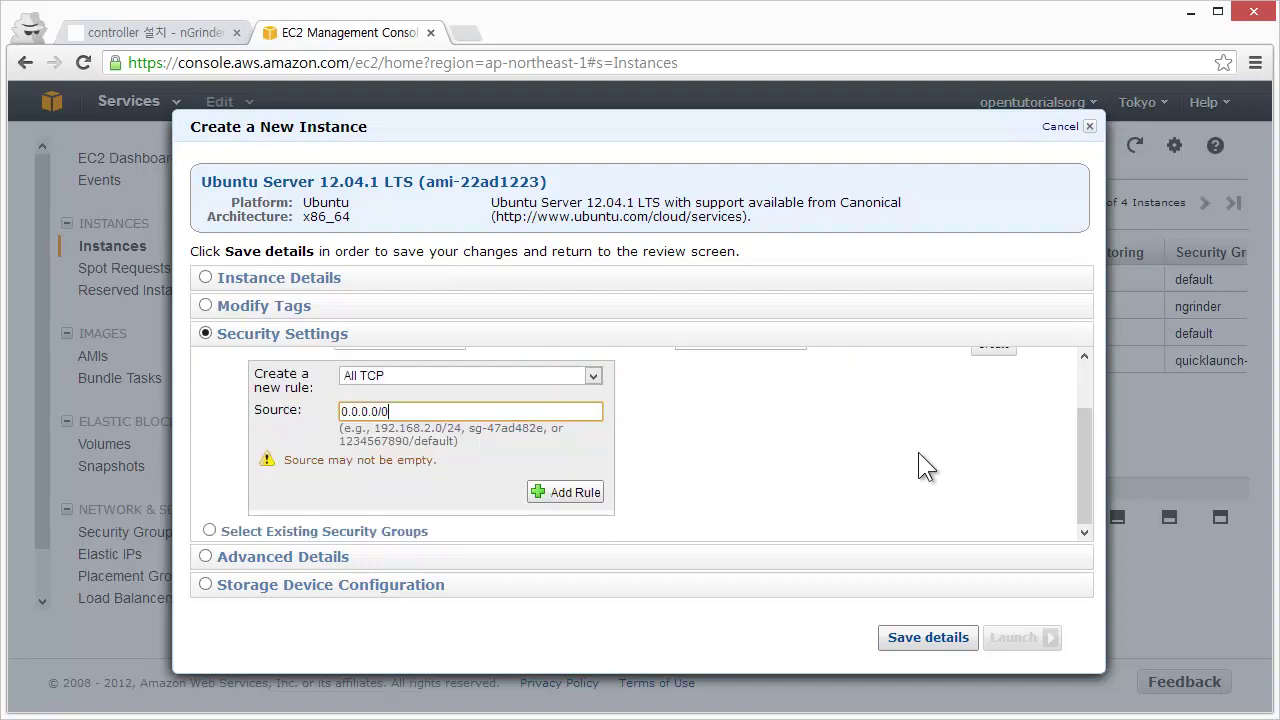
pyautogui.click(598, 492)
pyautogui.scroll(1, 725, 484)
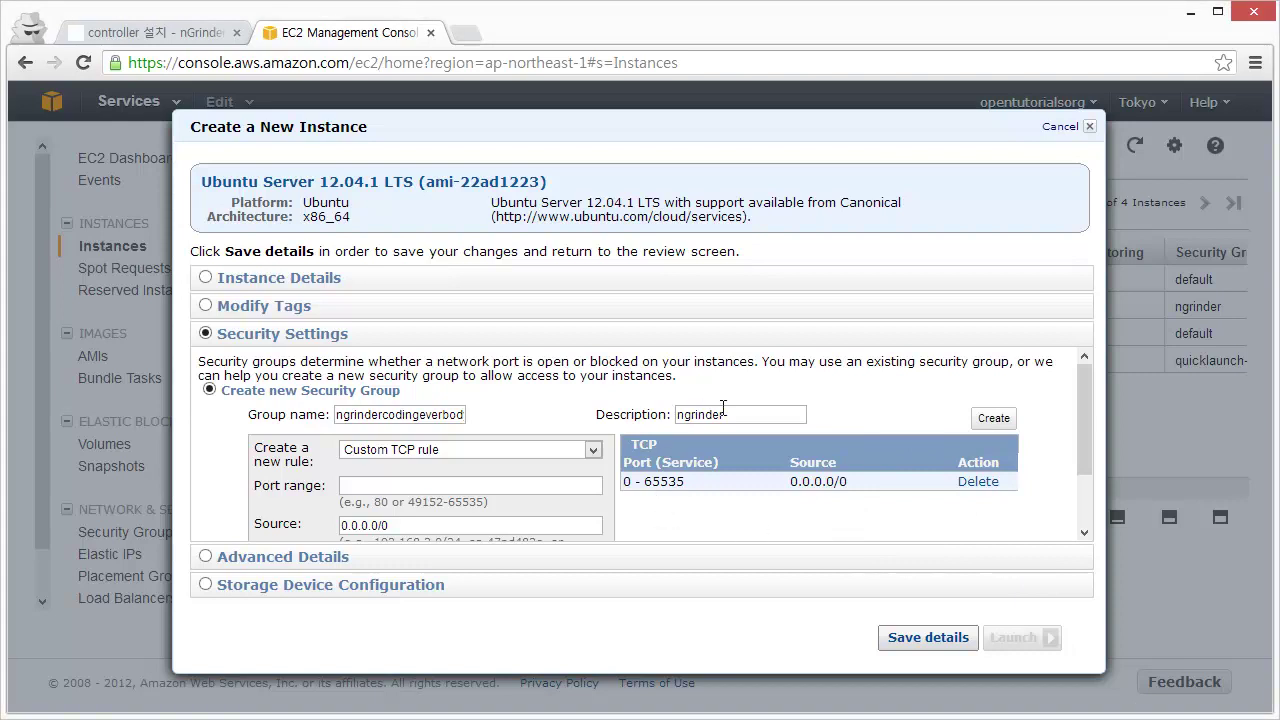
# Step: Create the ngrindercodingeverbody security group and select it for the instance
pyautogui.click(928, 637)
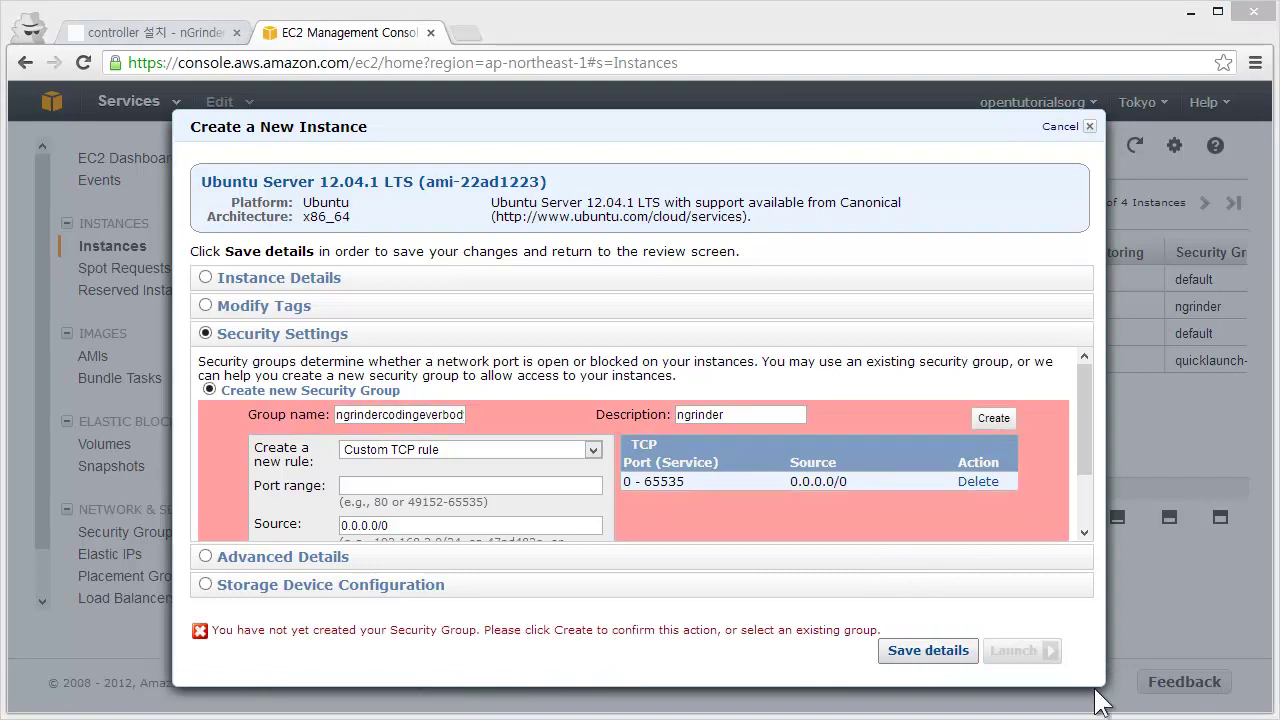
pyautogui.click(1008, 426)
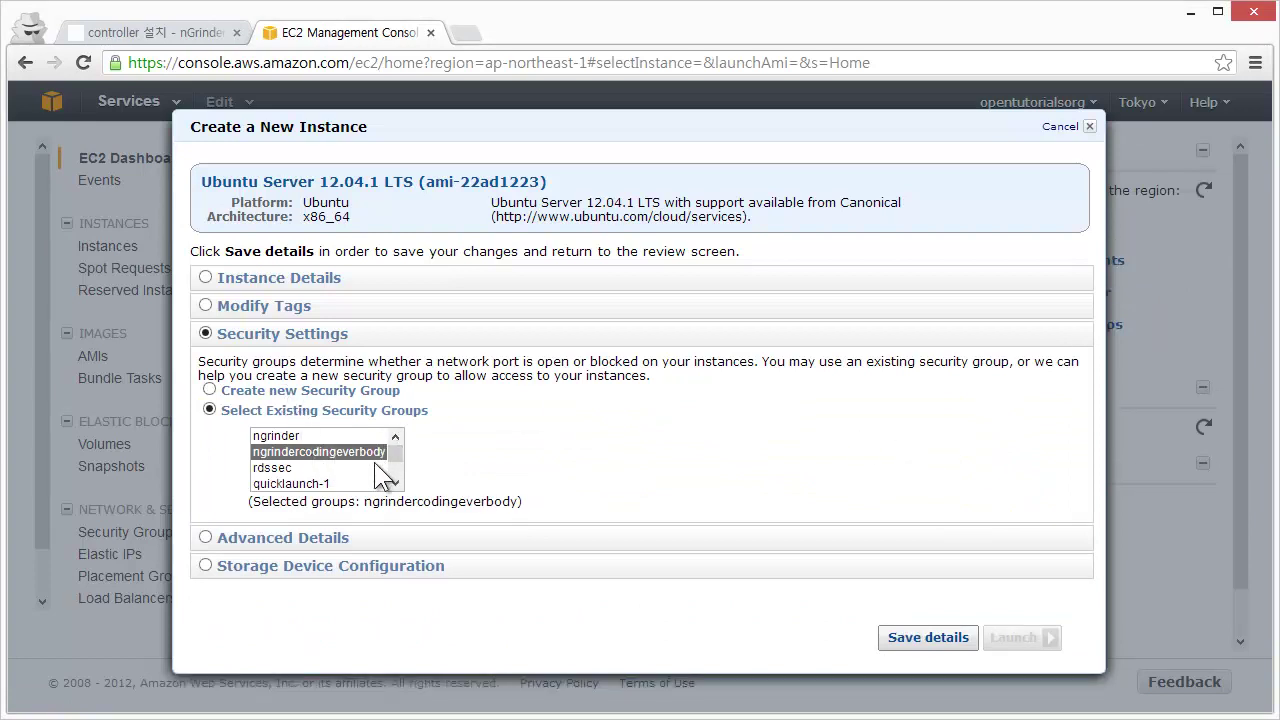
pyautogui.click(324, 449)
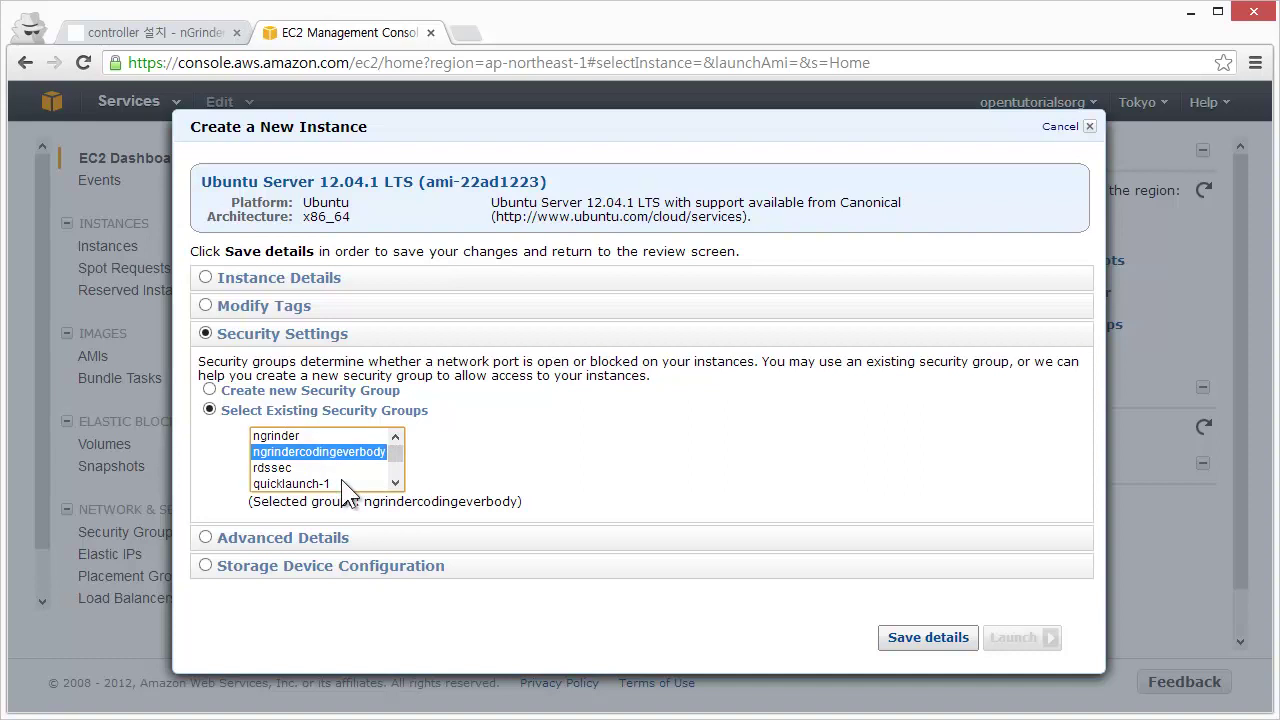
# Step: Save the edited instance details and launch the ngrinder instance
pyautogui.click(902, 645)
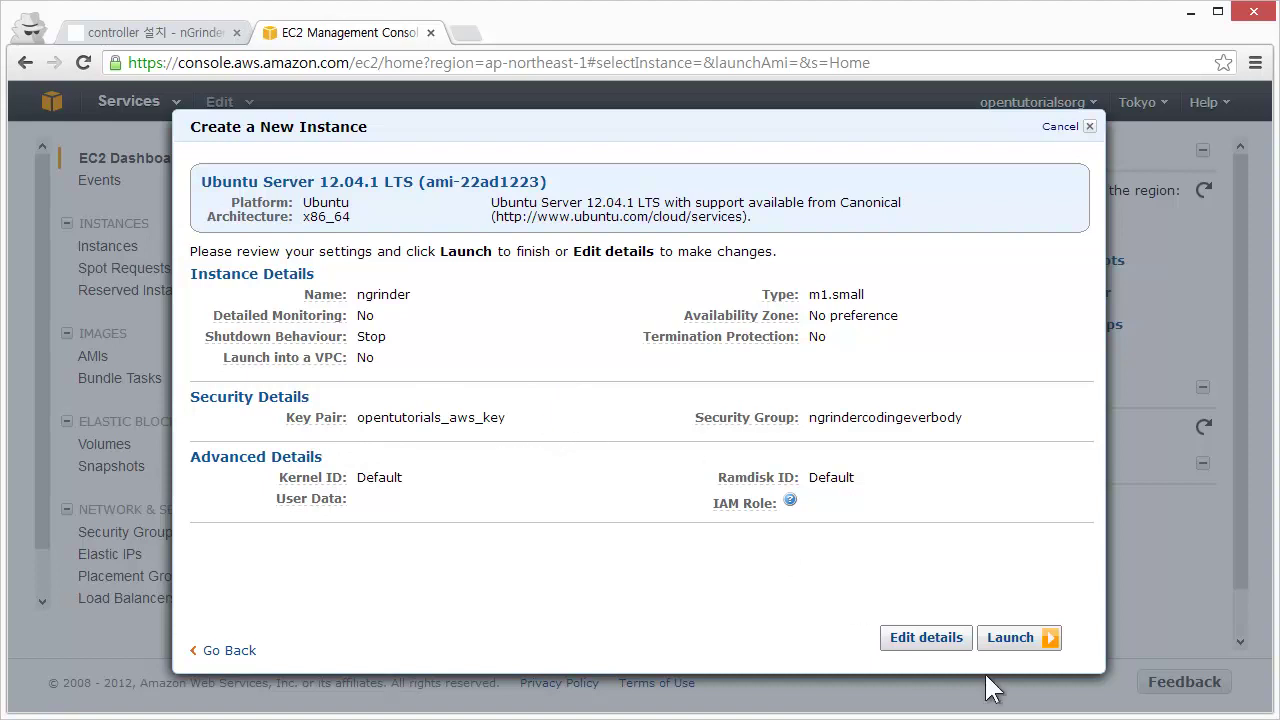
pyautogui.click(1012, 640)
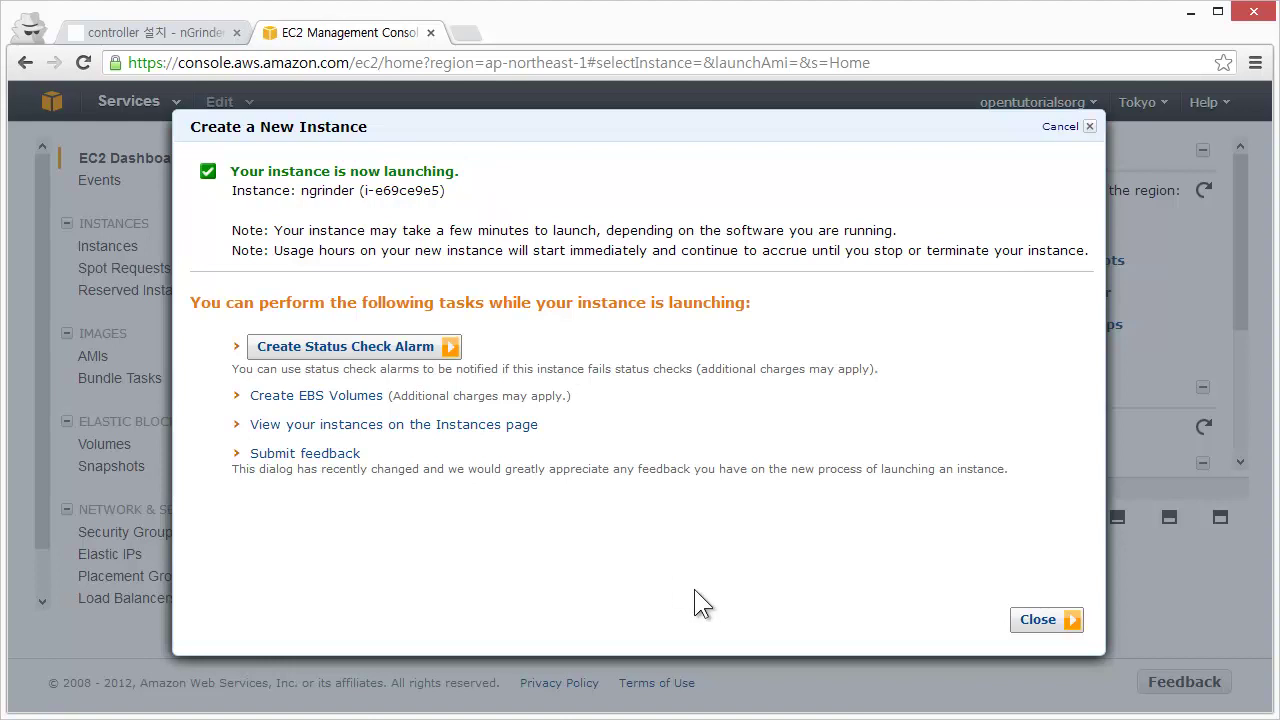
# Step: Dismiss the launch confirmation and open the connection dialog for the ngrinder instance from the instances list
pyautogui.click(1041, 622)
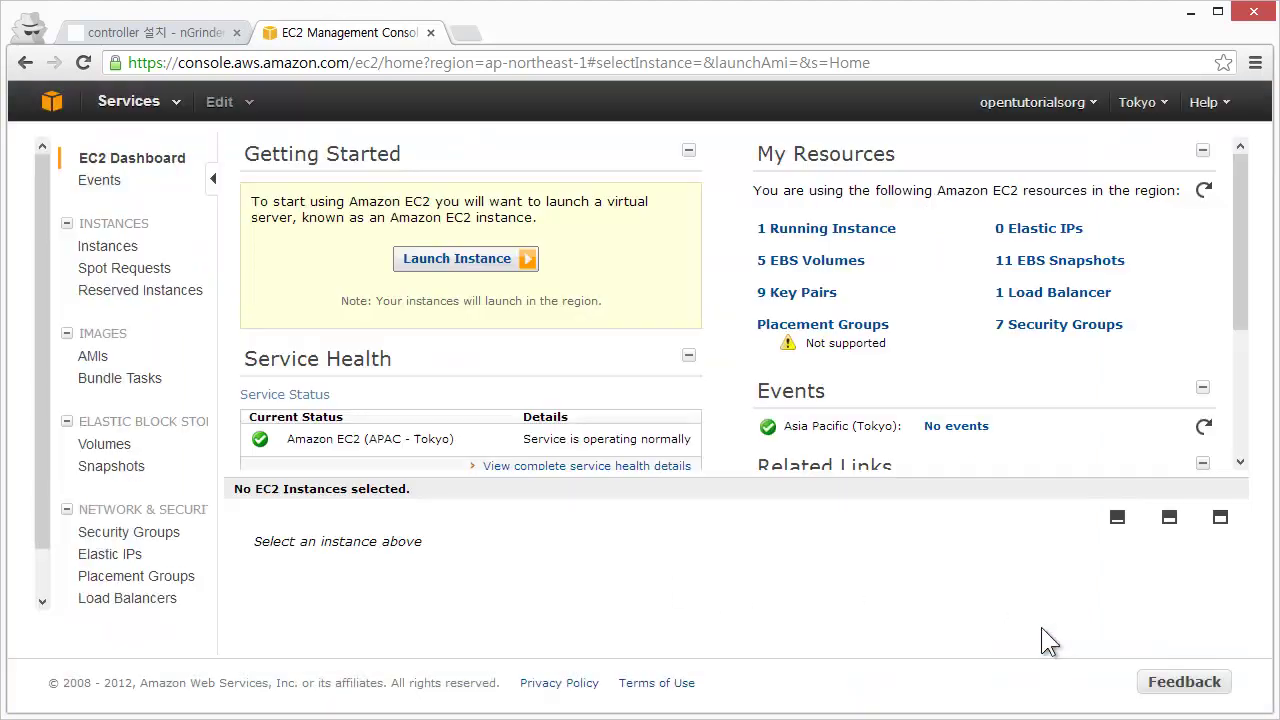
pyautogui.click(113, 252)
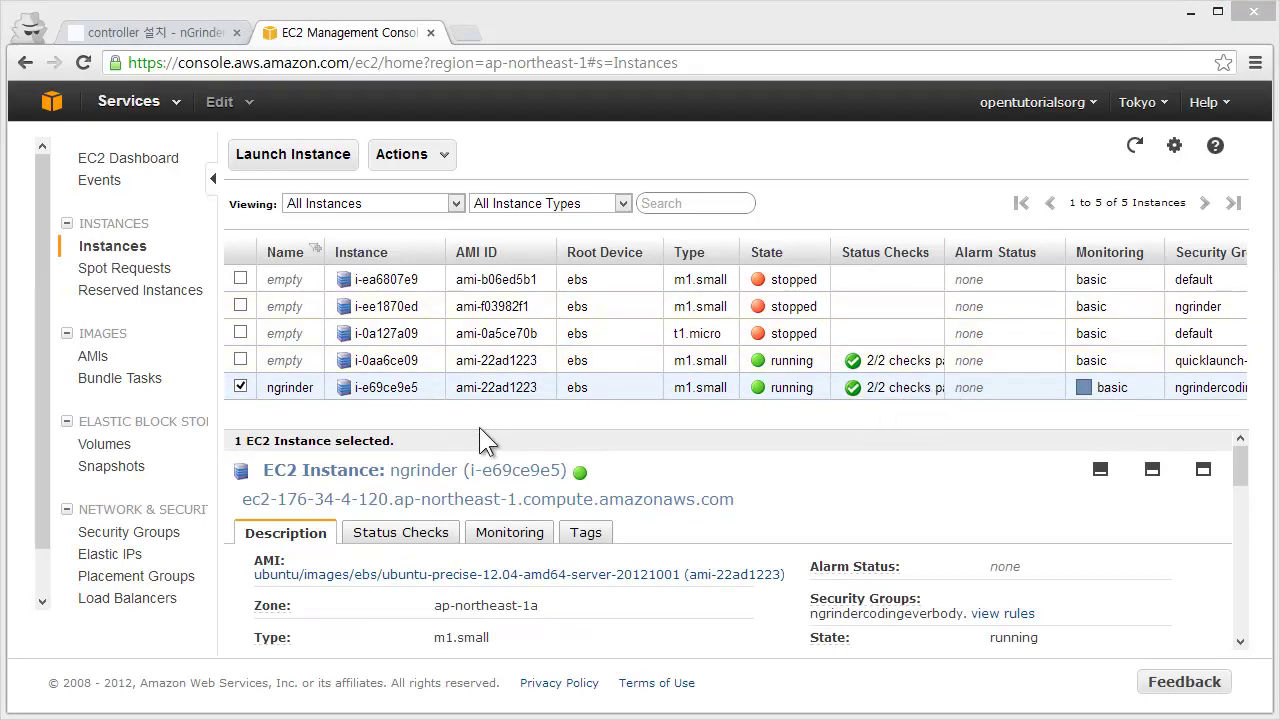
pyautogui.rightClick(487, 388)
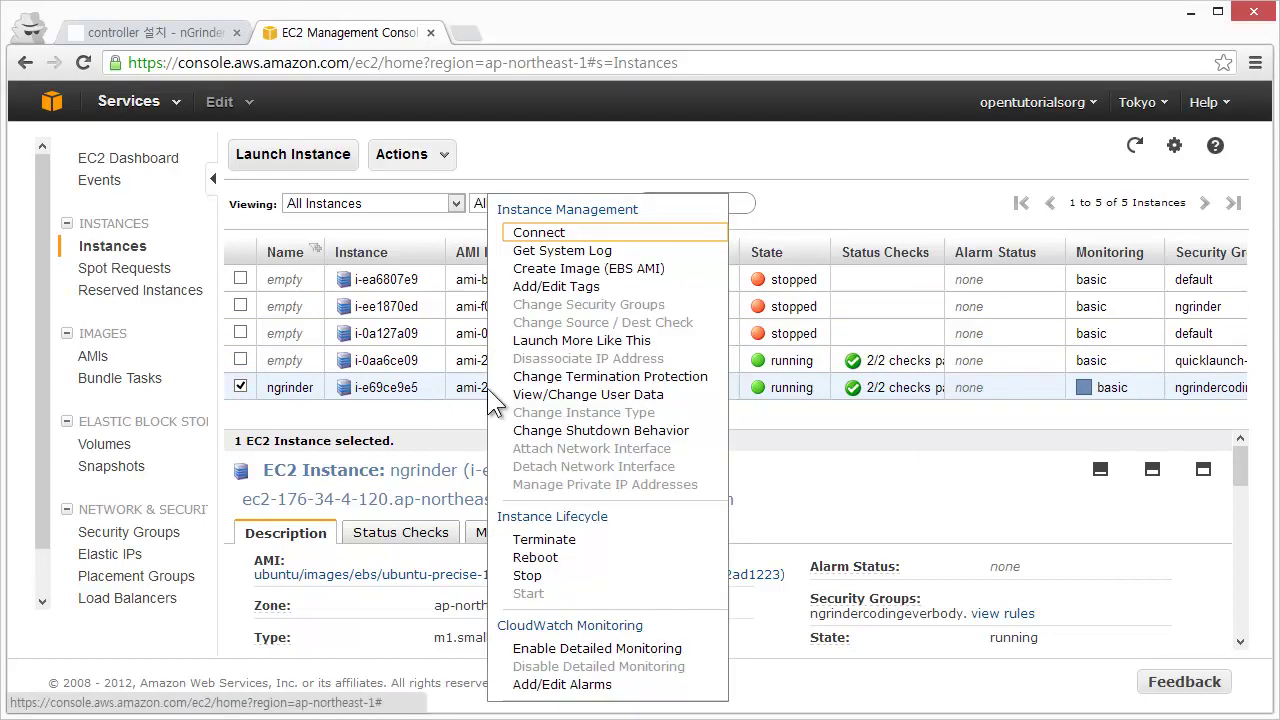
pyautogui.click(542, 234)
# Step: View the standalone SSH client instructions and switch to the browser-based Java SSH Client connection option
pyautogui.click(533, 214)
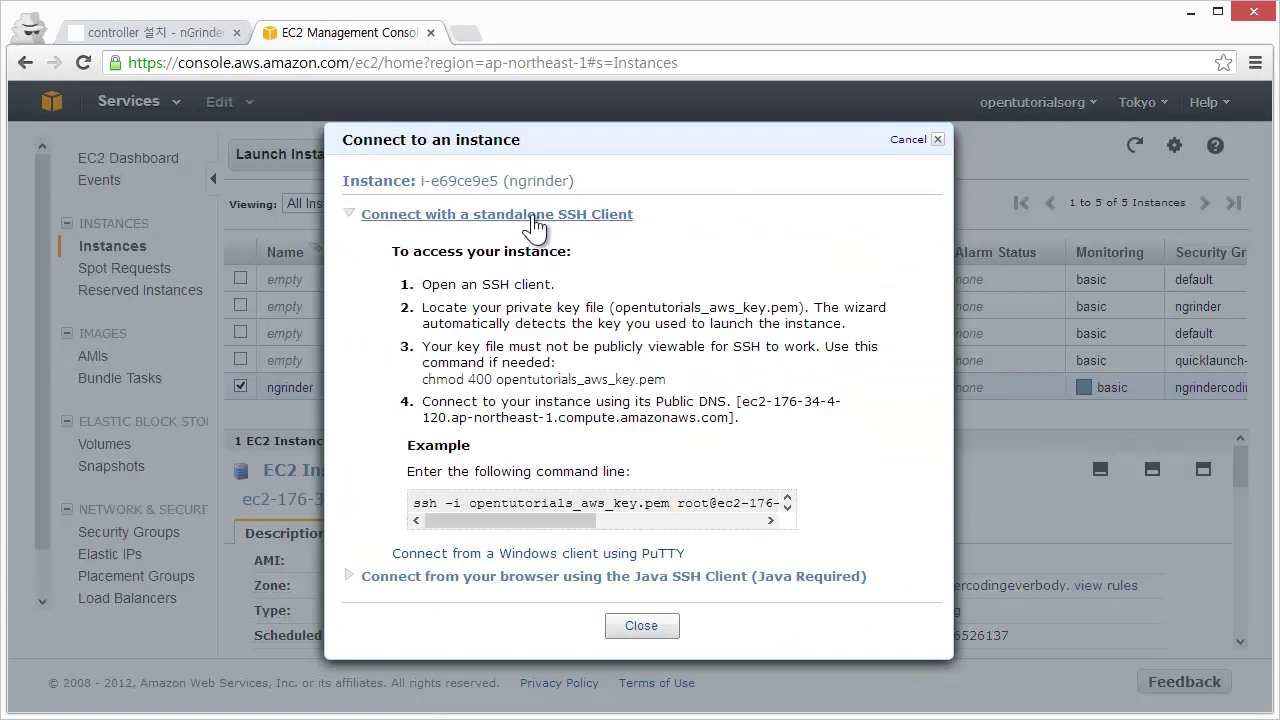
pyautogui.click(605, 218)
pyautogui.click(584, 236)
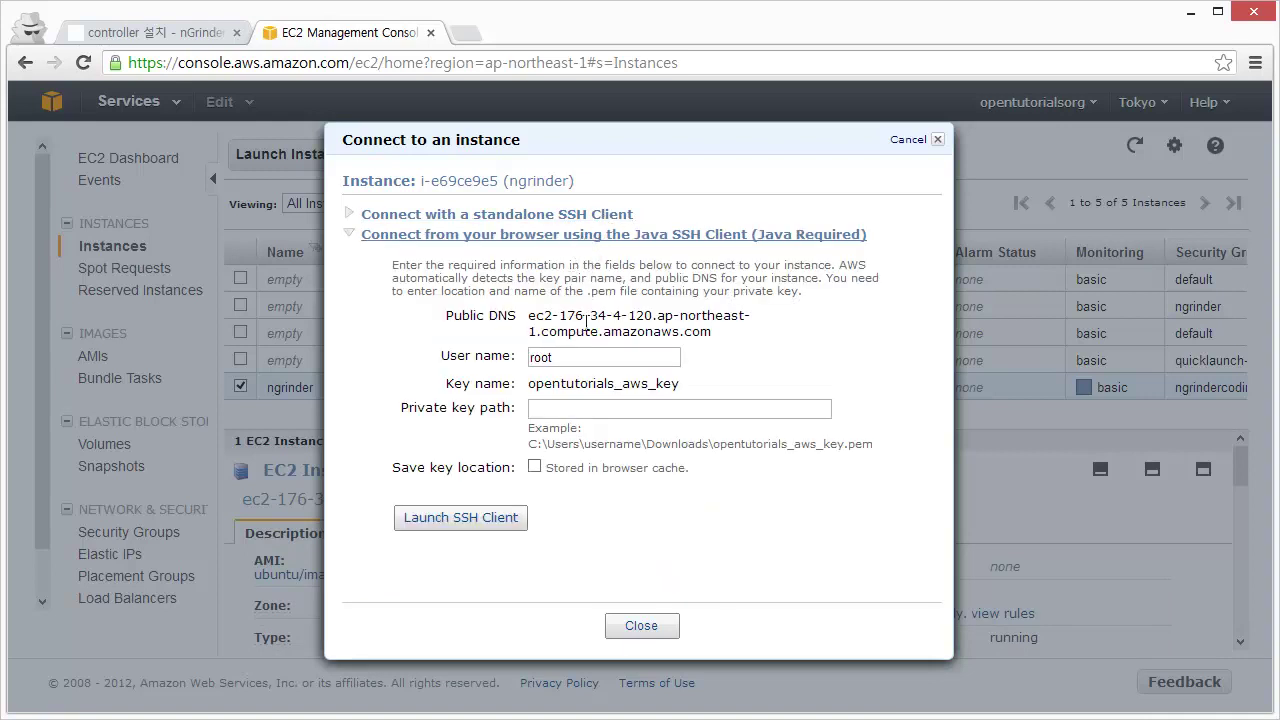
# Step: Set the SSH connection's user name to ubuntu
pyautogui.click(563, 360)
pyautogui.doubleClick(568, 359)
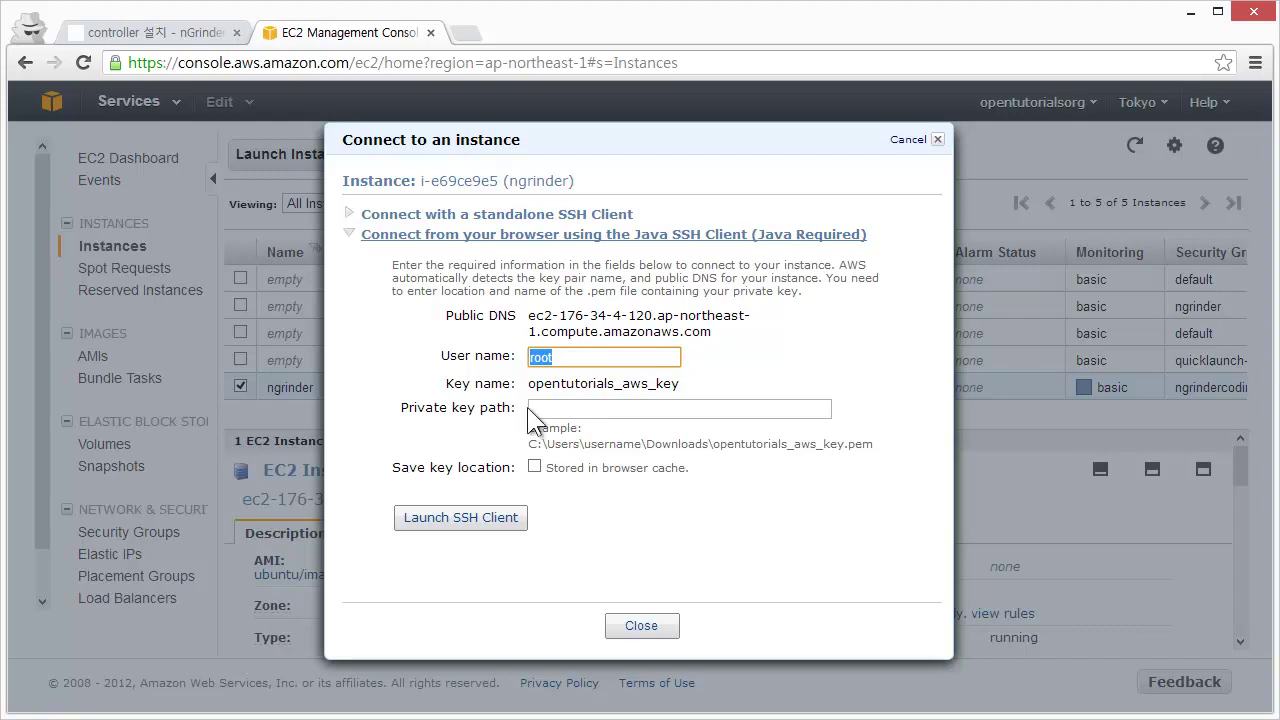
pyautogui.write('ubu')
pyautogui.press('BackSpace')
pyautogui.press('BackSpace')
pyautogui.press('BackSpace')
pyautogui.write('ubuntu')
# Step: Set the private key path to C:\dev\key\opentutorials_aws_key.pem and launch the SSH client
pyautogui.click(569, 408)
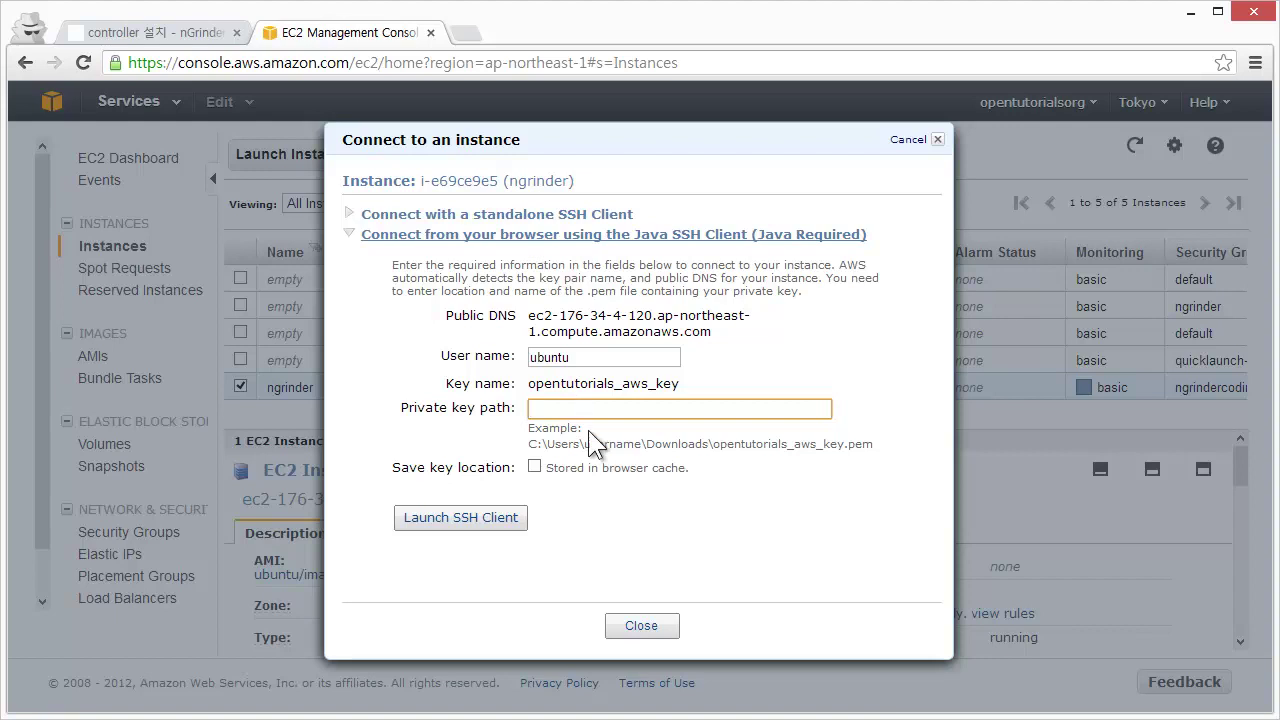
pyautogui.write('c:\\dev\\key\\')
pyautogui.moveTo(678, 380); pyautogui.dragTo(609, 406)
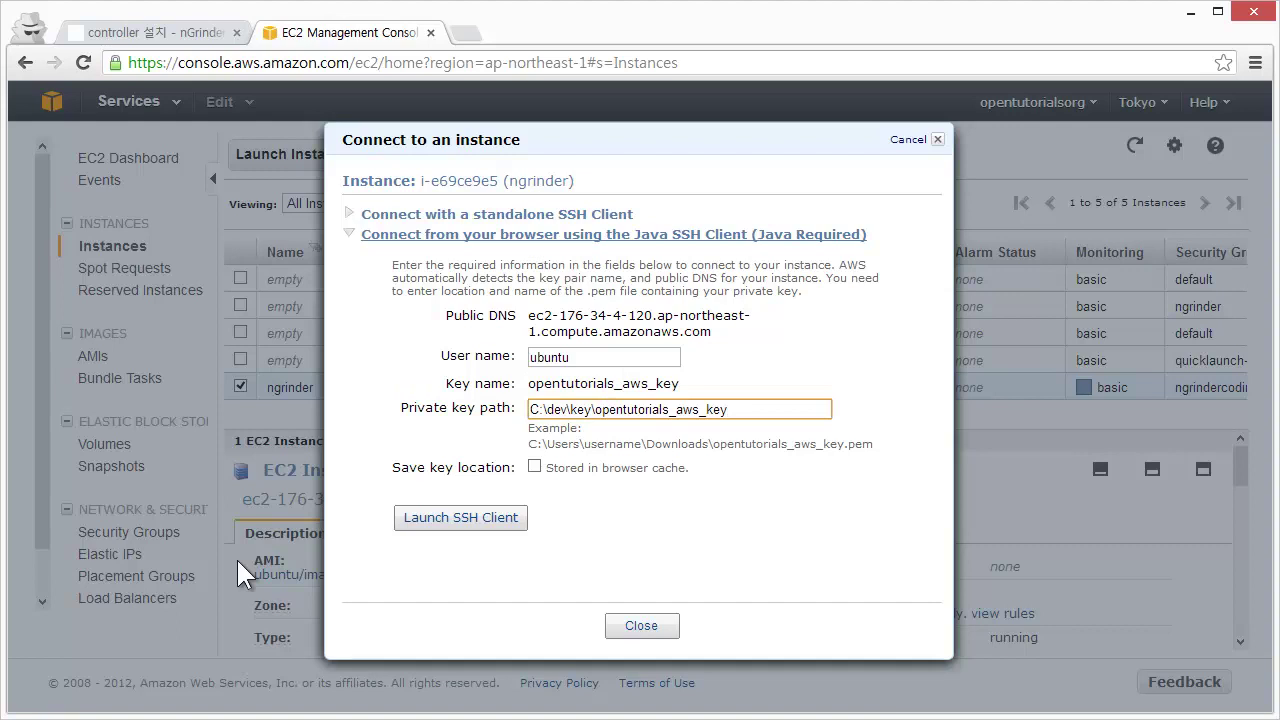
pyautogui.write('.pem')
pyautogui.click(510, 530)
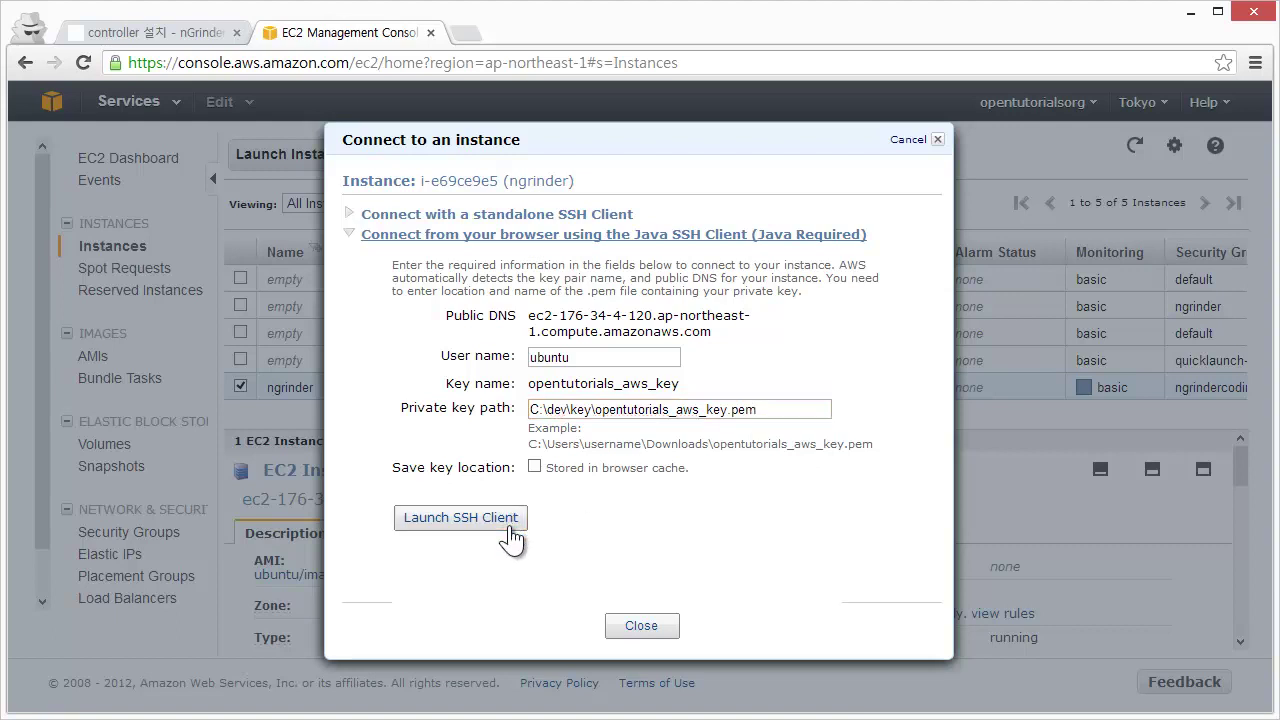